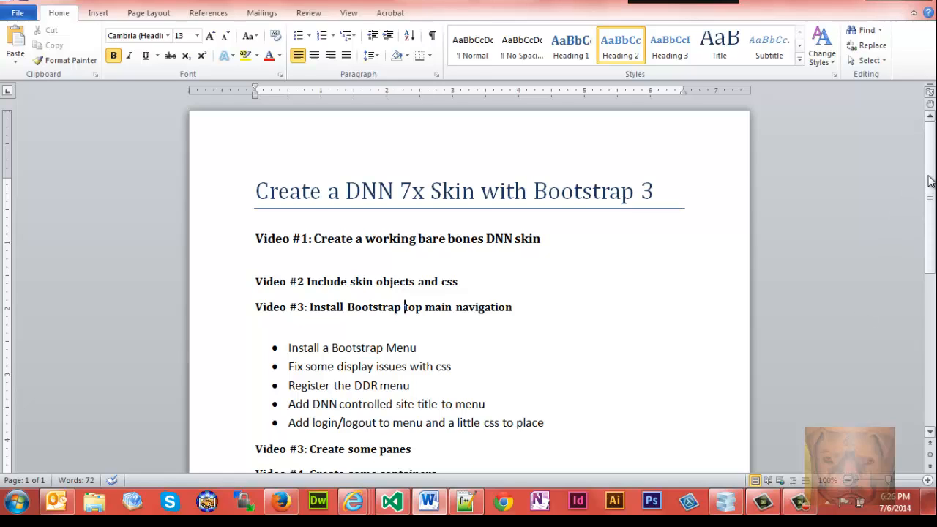
left_click_drag(930, 183, 930, 201)
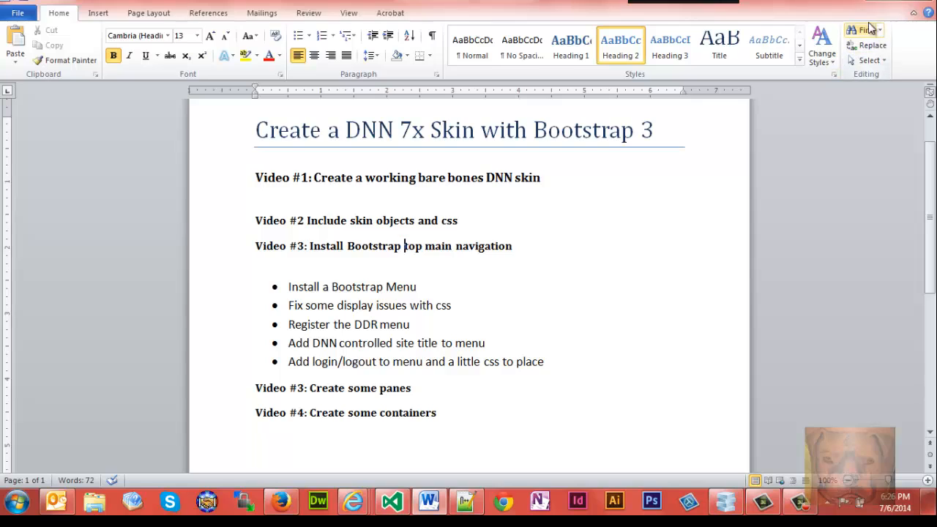
Insert blank lines below the script includes in default.ascx, above the container div
left_click(354, 503)
left_click(205, 432)
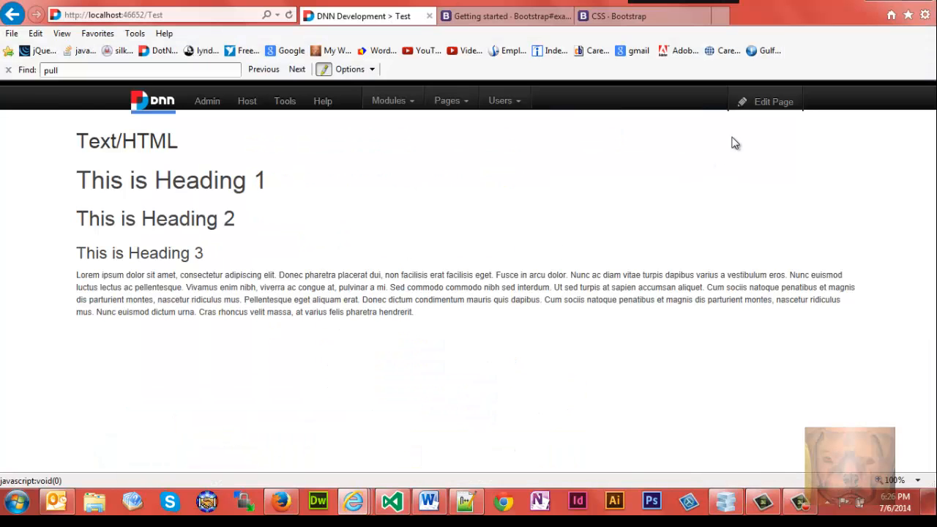
left_click(392, 503)
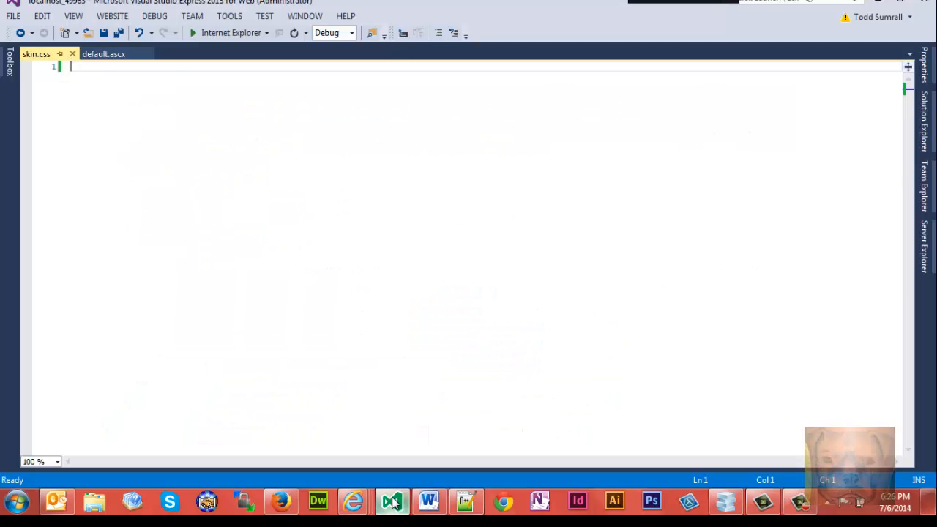
left_click(103, 53)
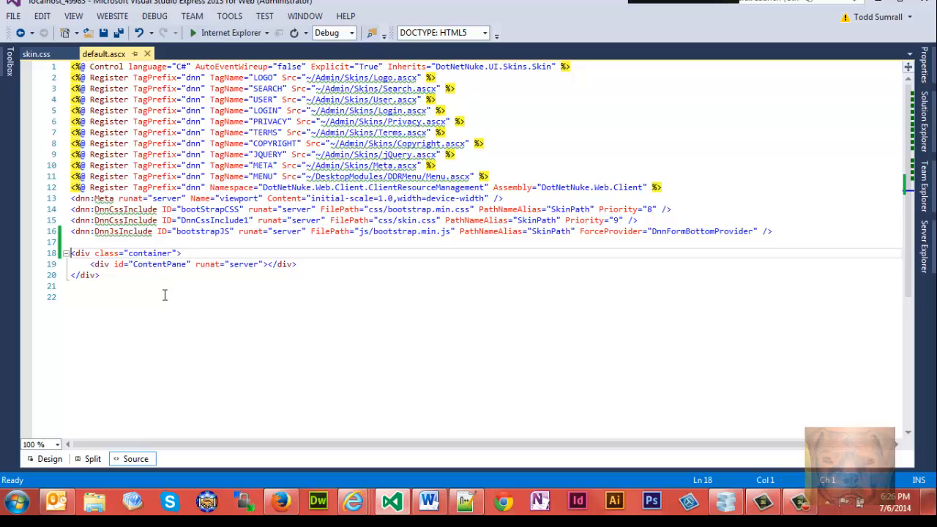
left_click(115, 243)
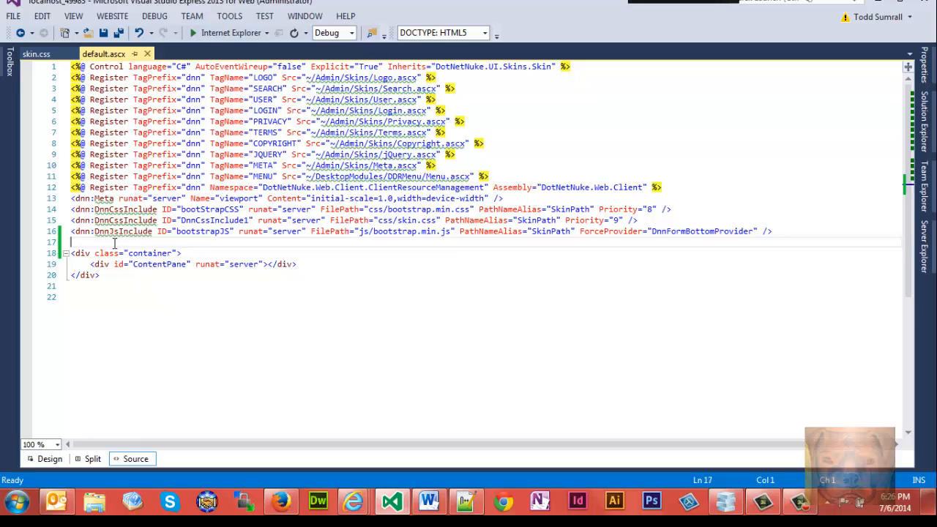
key("Return")
key("Return")
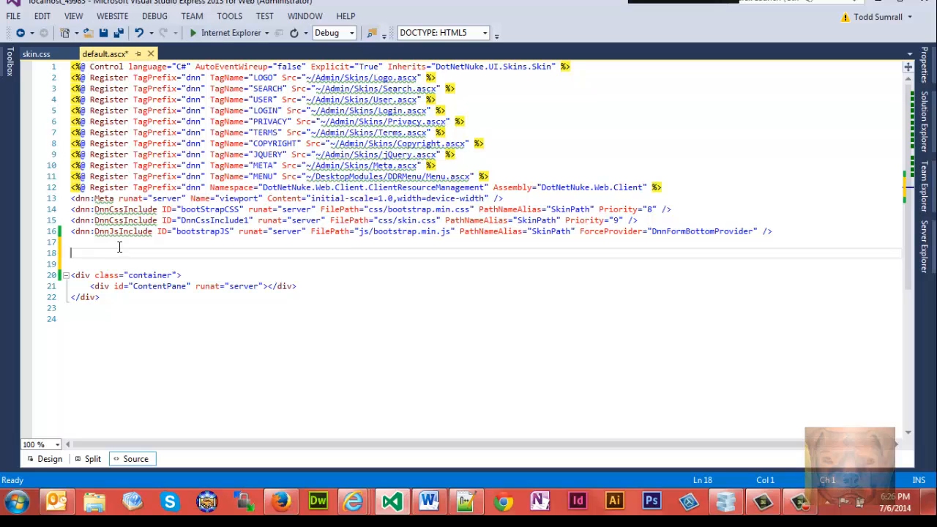
left_click(353, 502)
Navigate from Getting started to Examples and load the Starter template example
left_click(359, 439)
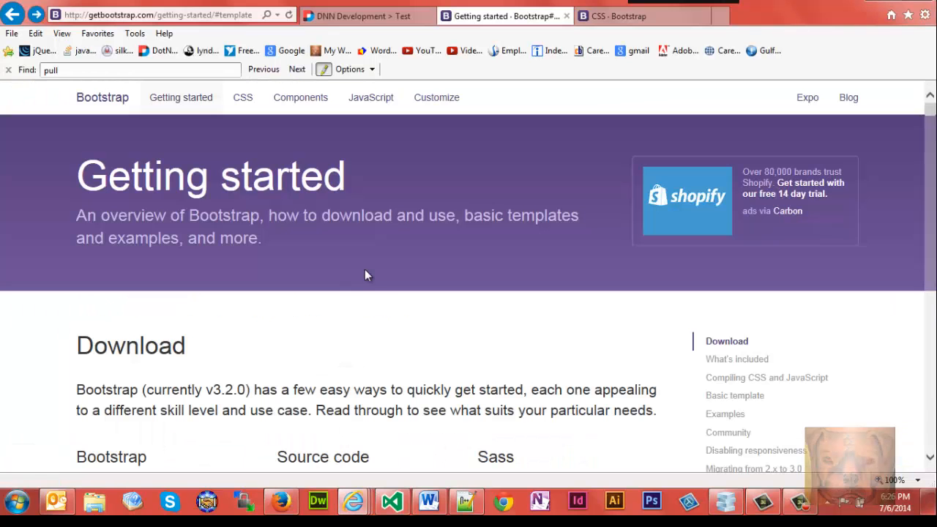
left_click(184, 102)
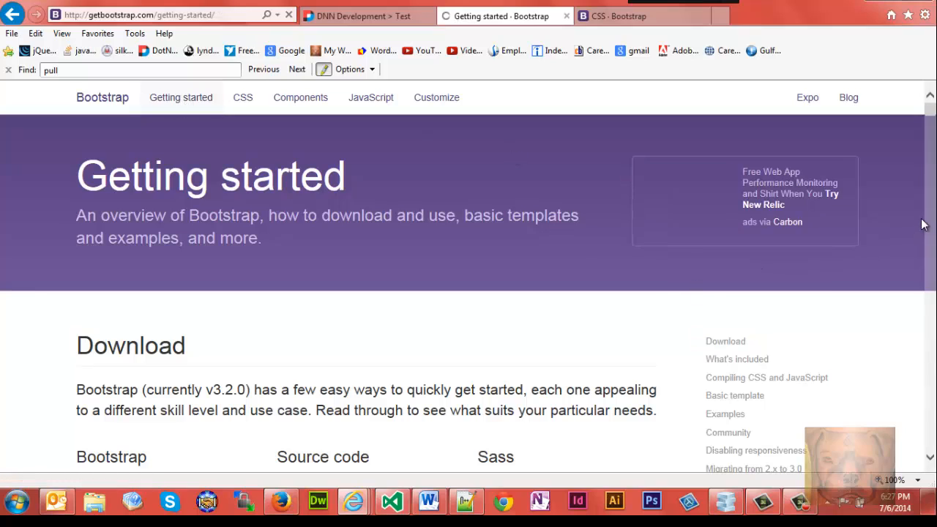
scroll(924, 223, "down", 10)
scroll(927, 198, "down", 8)
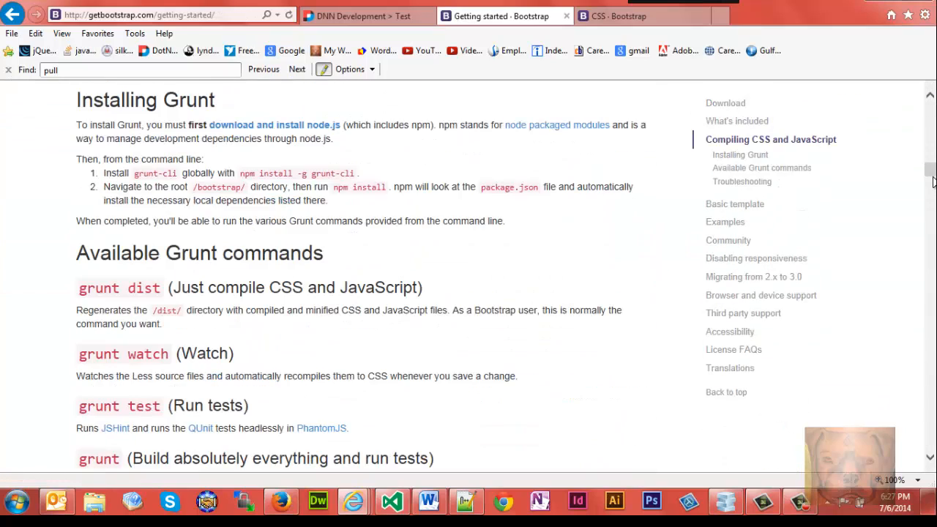
scroll(930, 176, "up", 15)
left_click(725, 176)
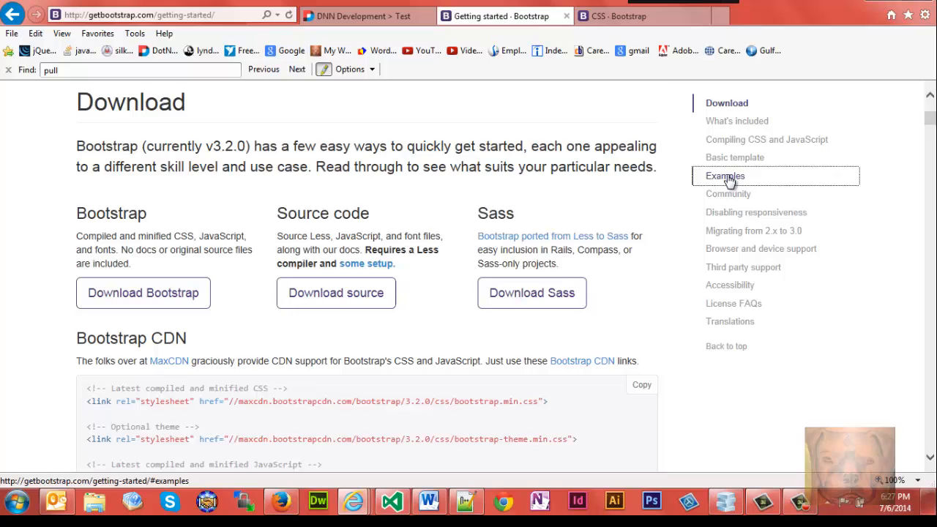
left_click(142, 316)
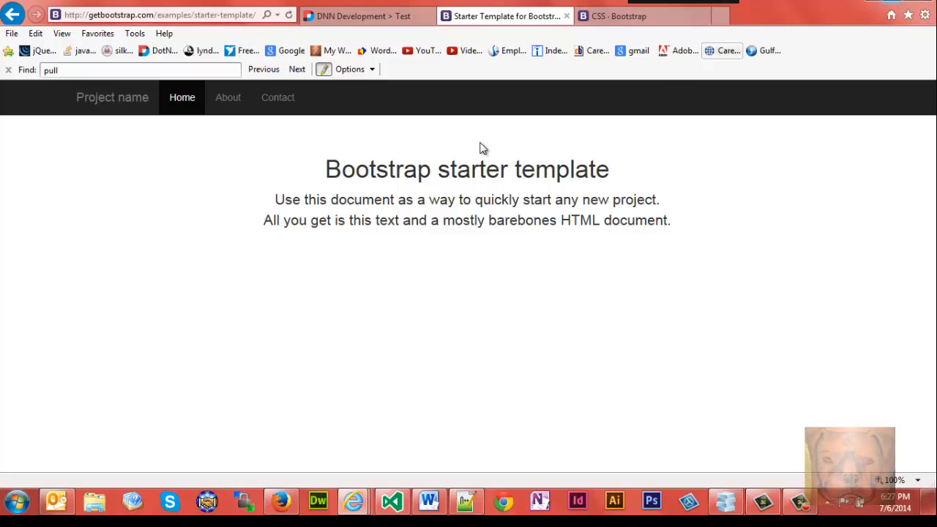
Resize the browser to watch the navbar collapse into a hamburger menu, then widen until Home, About, Contact show
left_click(882, 5)
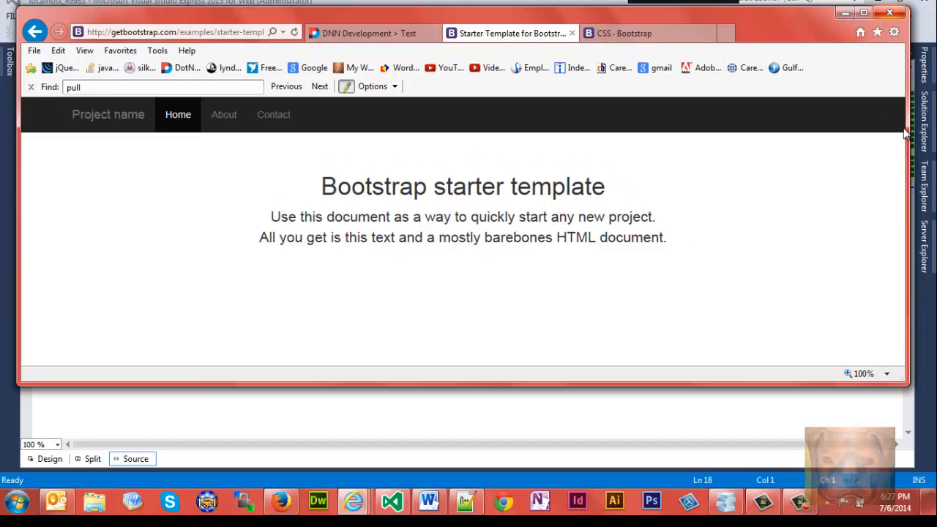
left_click_drag(908, 136, 459, 176)
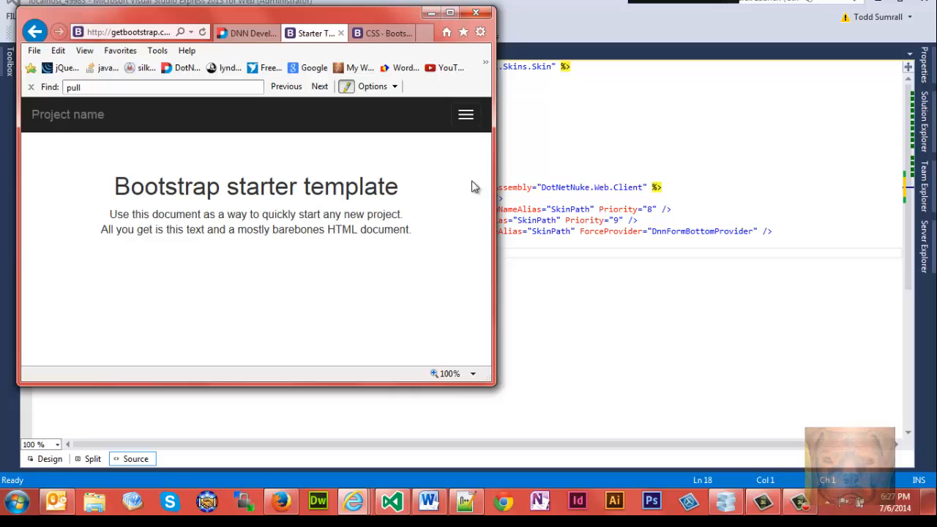
left_click(430, 117)
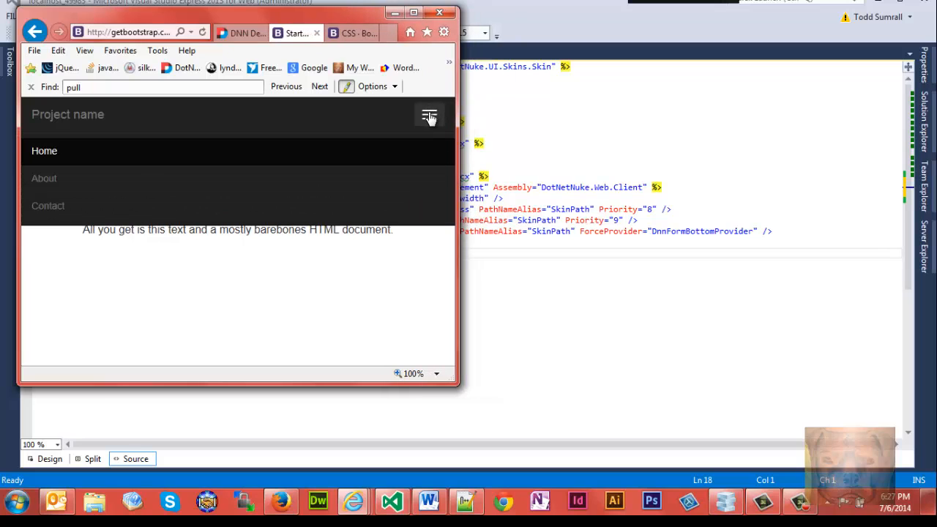
left_click(430, 117)
mouse_move(459, 129)
left_mouse_down()
mouse_move(555, 127)
mouse_move(548, 140)
mouse_move(563, 139)
mouse_move(547, 140)
left_mouse_up()
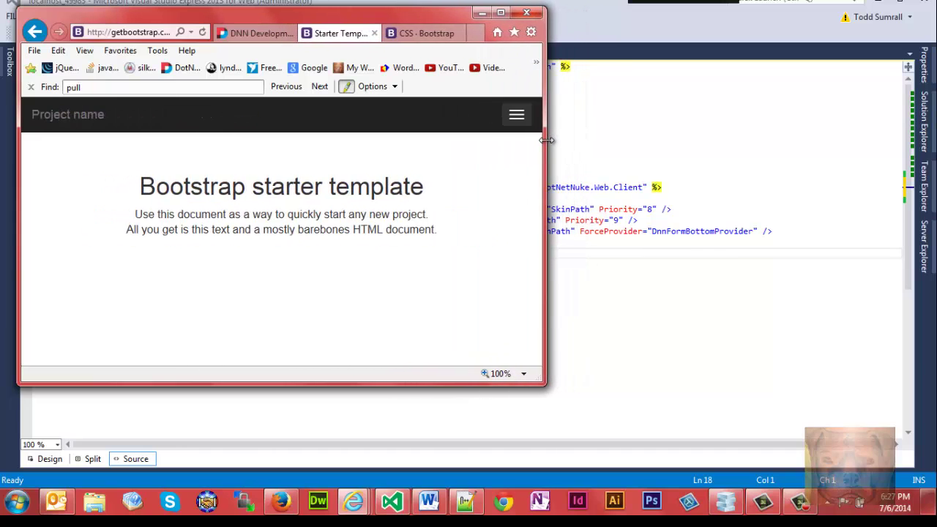
left_click(518, 114)
left_click_drag(548, 146, 932, 149)
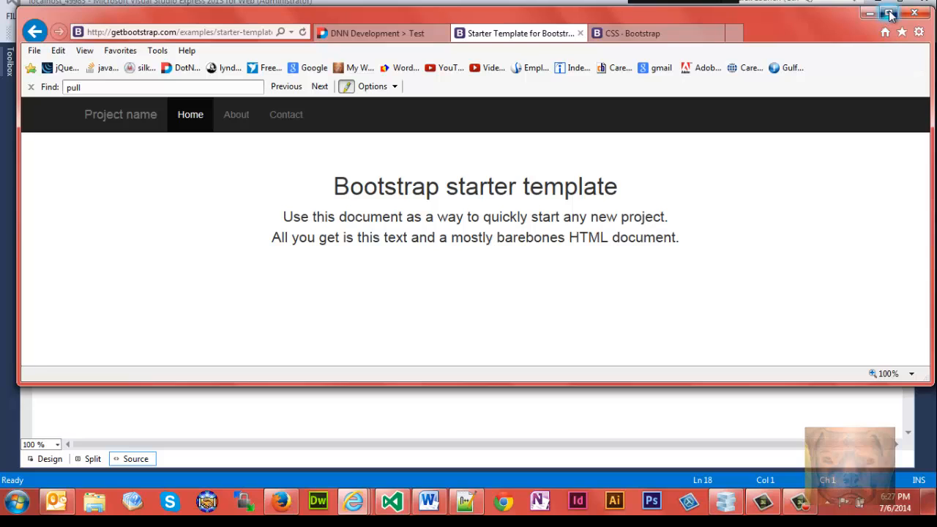
View the starter template's page source and copy its navbar div block (lines 35–54)
left_click(890, 14)
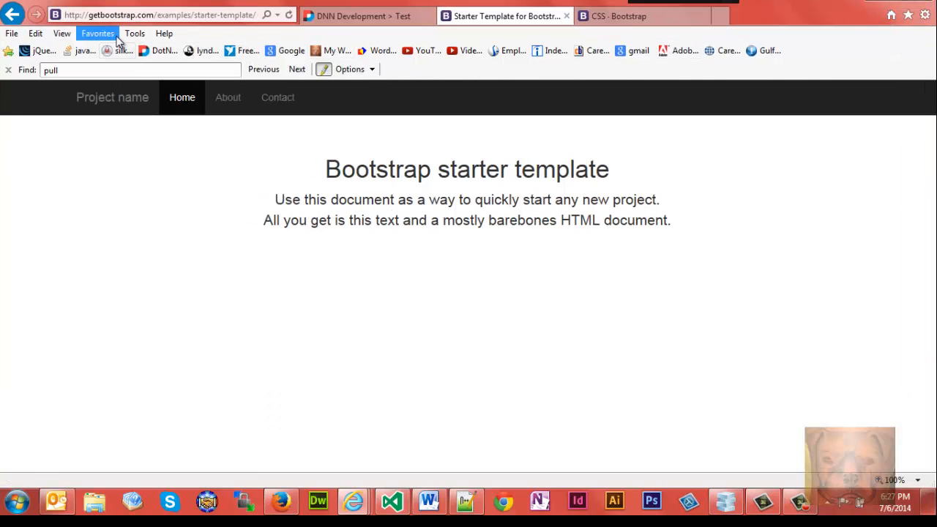
left_click(62, 33)
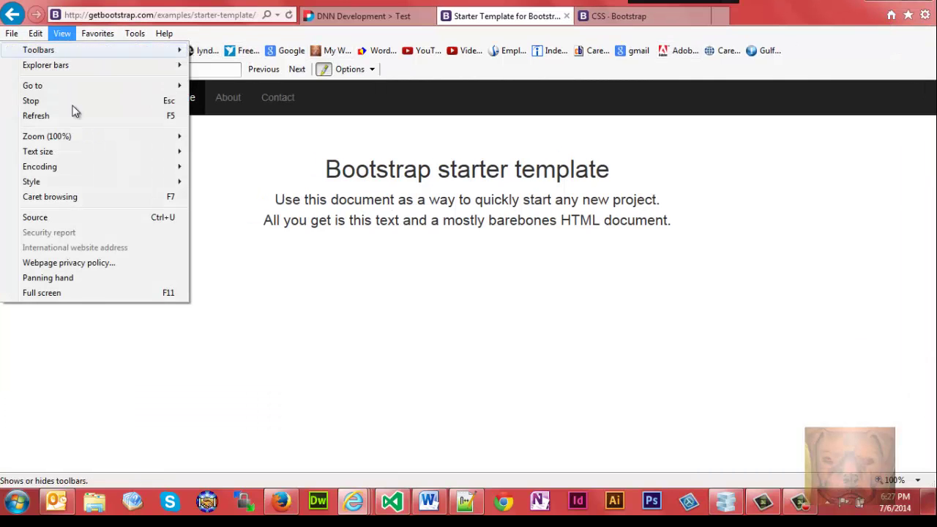
left_click(50, 219)
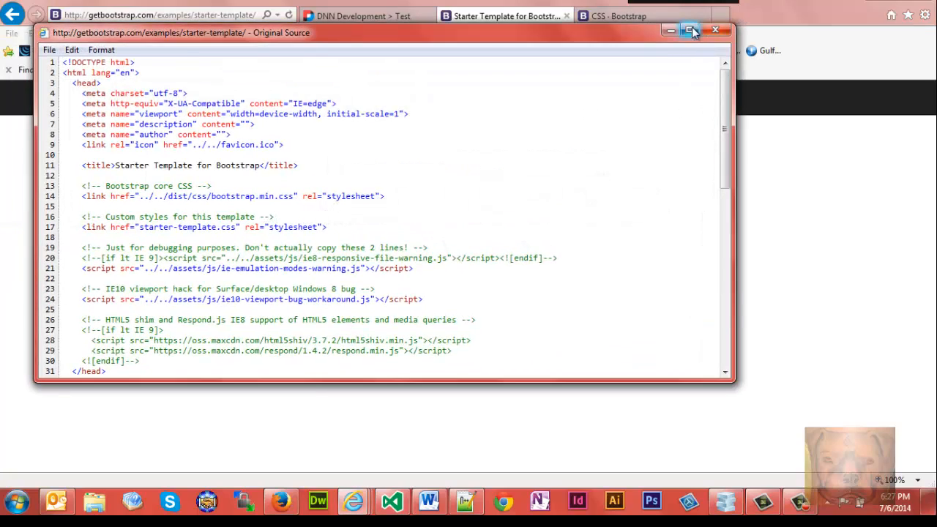
left_click(693, 31)
left_click_drag(929, 88, 924, 190)
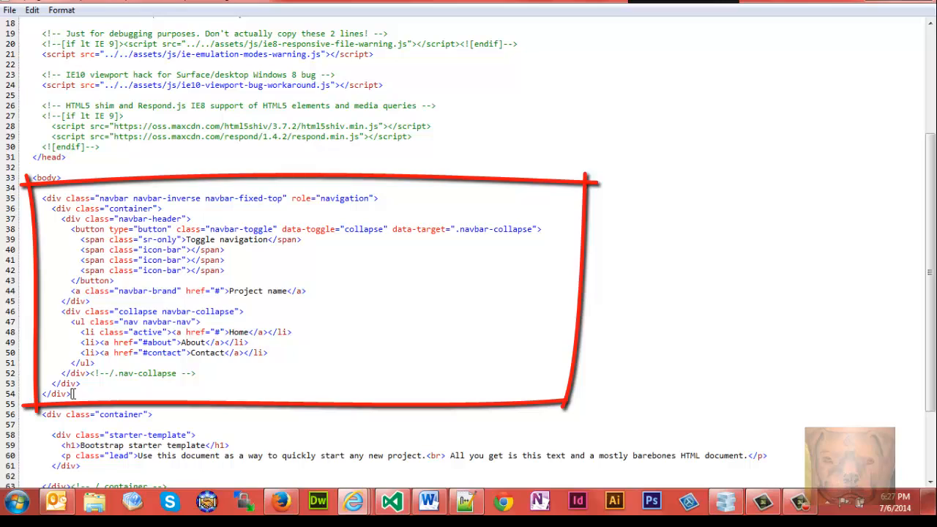
left_click_drag(74, 394, 5, 204)
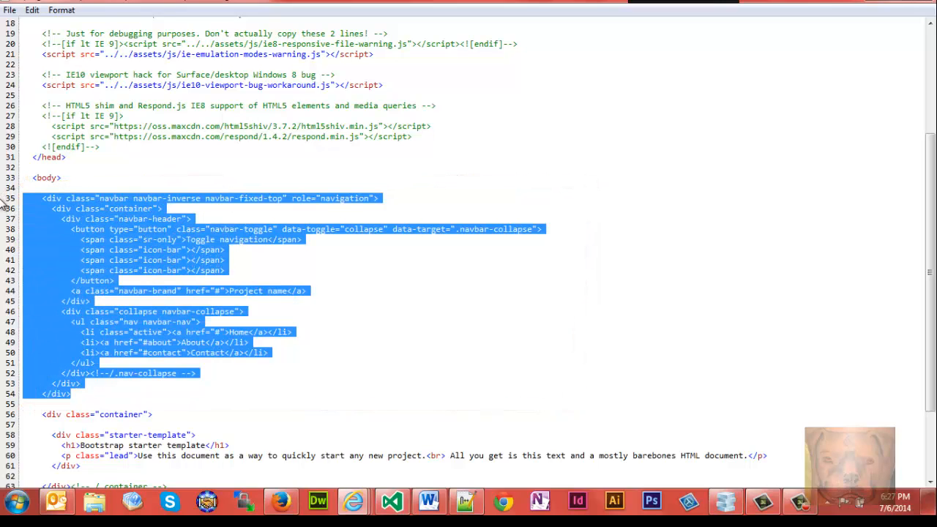
key("alt+Tab")
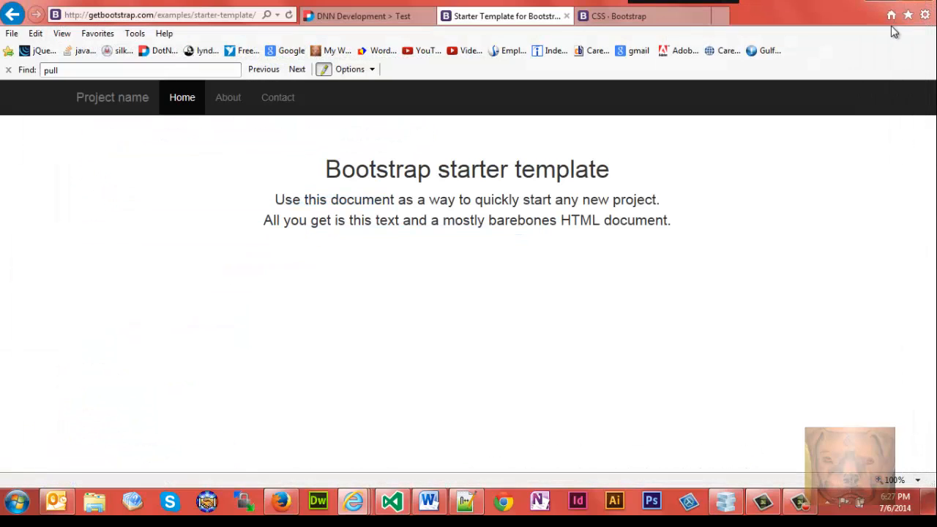
Paste the navbar markup into default.ascx on line 18 and save the file
left_click(391, 501)
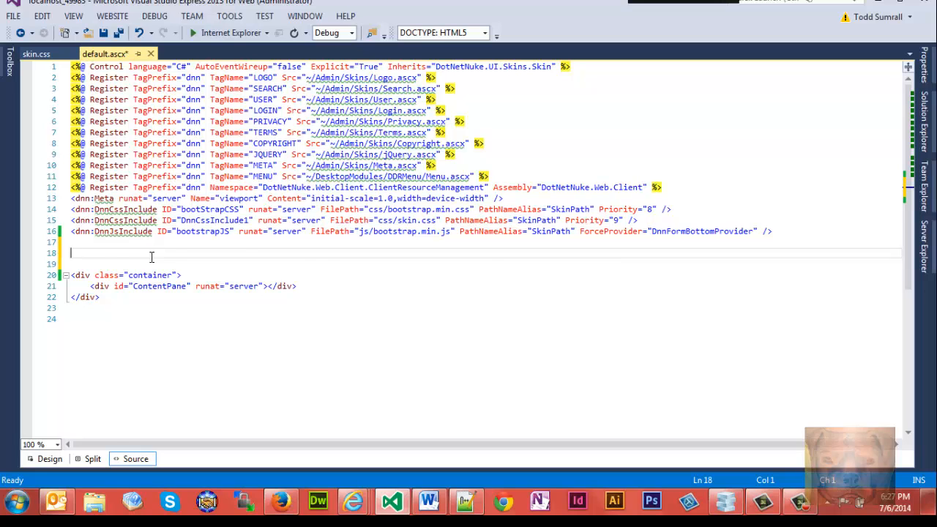
type("<div class=\"navbar navbar-inverse navbar-fixed-top\" role=\"navigation\">       <div class=\"container\">         <div class=\"navbar-header\">           <button type=\"button\" class=\"navbar-toggle\" data-toggle=\"collapse\" data-target=\".navbar-collapse\">             <span class=\"sr-only\">Toggle navigation</span>             <span class=\"icon-bar\"></span>             <span class=\"icon-bar\"></span>             <span class=\"icon-bar\"></span>           </button>           <a class=\"navbar-brand\" href=\"#\">Project name</a>         </div>         <div class=\"collapse navbar-collapse\">           <ul class=\"nav navbar-nav\">             <li class=\"active\"><a href=\"#\">Home</a></li>             <li><a href=\"#about\">About</a></li>             <li><a href=\"#contact\">Contact</a></li>           </ul>         </div><!--/.nav-collapse -->       </div>     </div>")
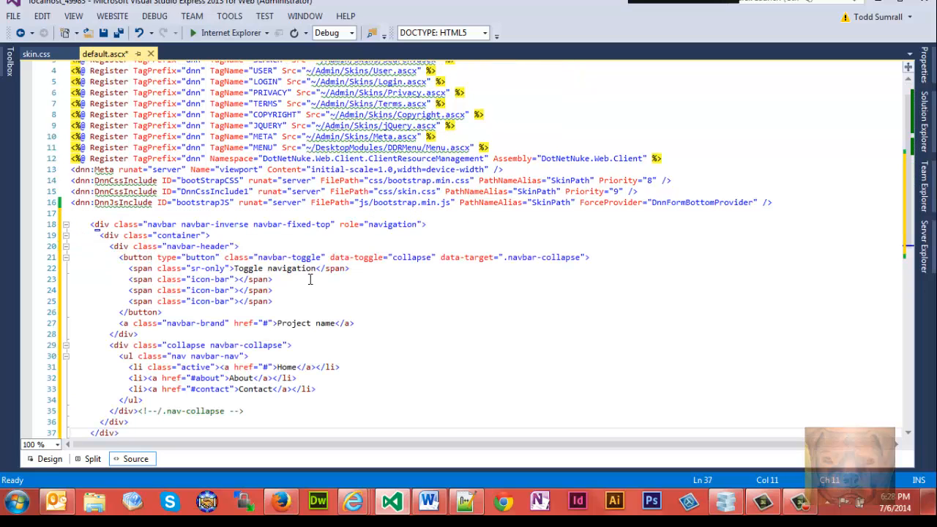
key("ctrl+s")
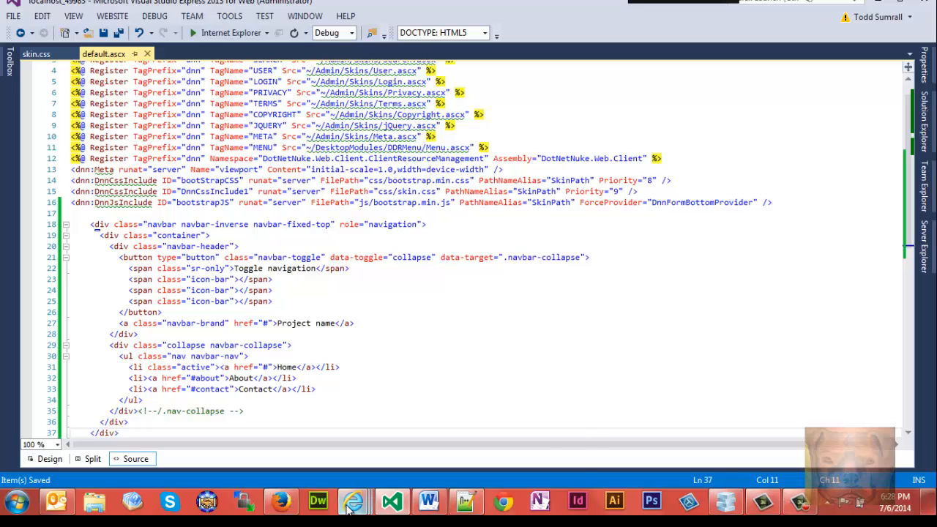
left_click(353, 503)
left_click(227, 432)
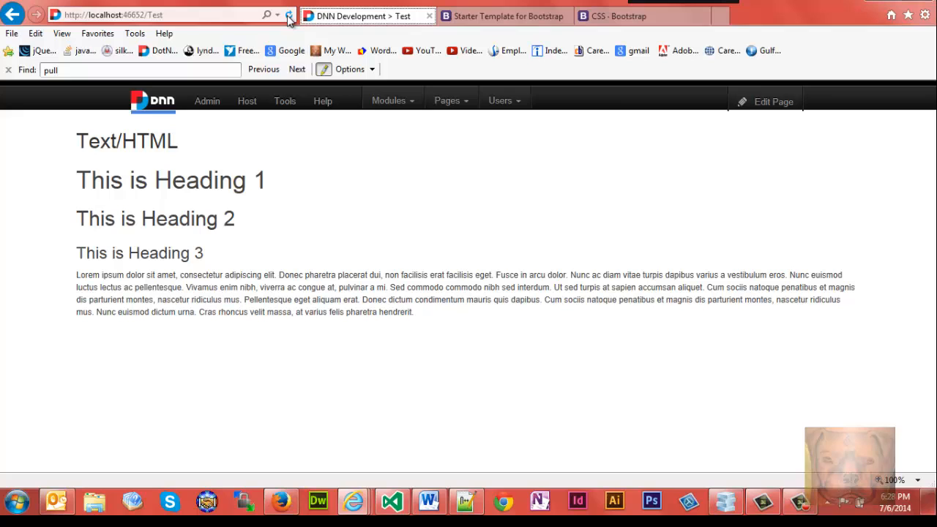
left_click(290, 17)
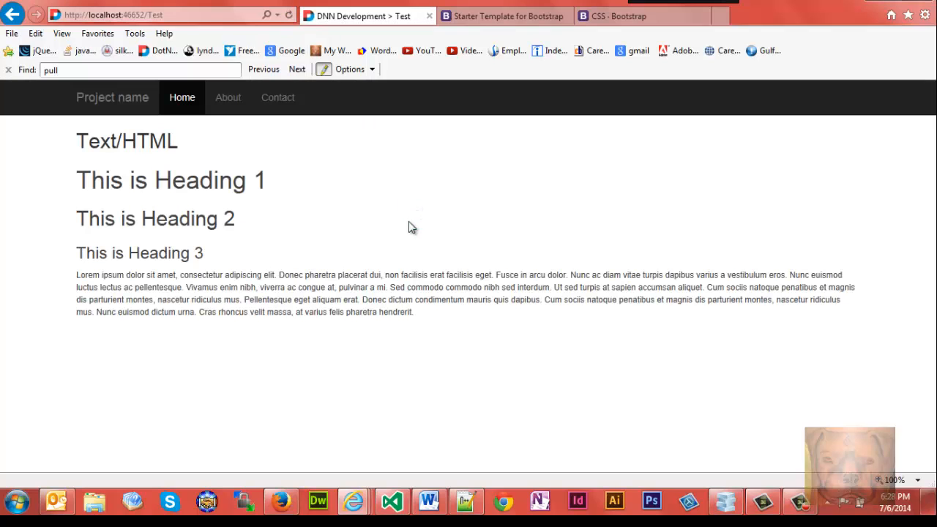
left_click(895, 3)
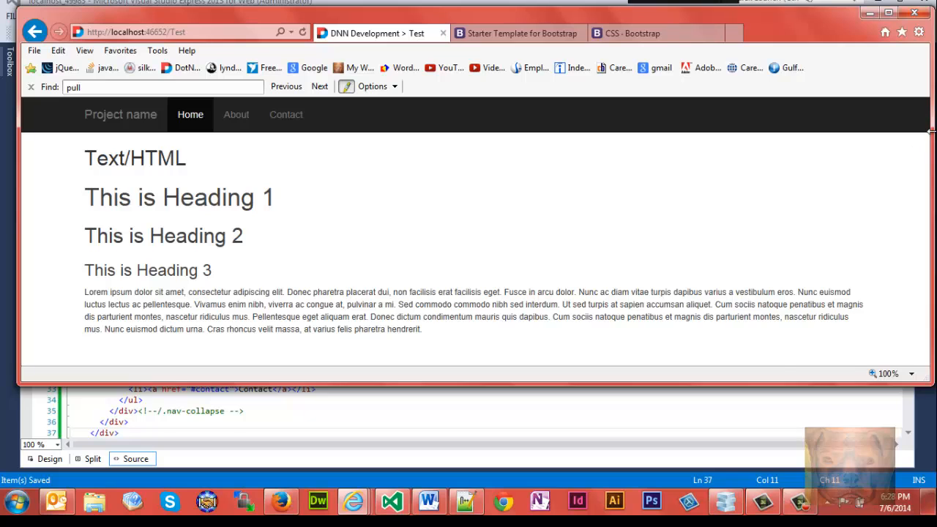
left_click_drag(930, 132, 506, 167)
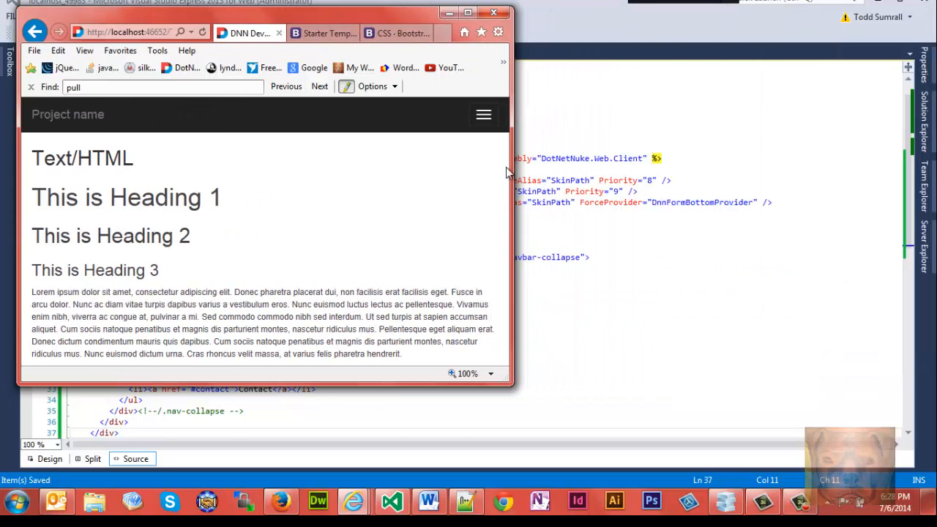
left_click(484, 115)
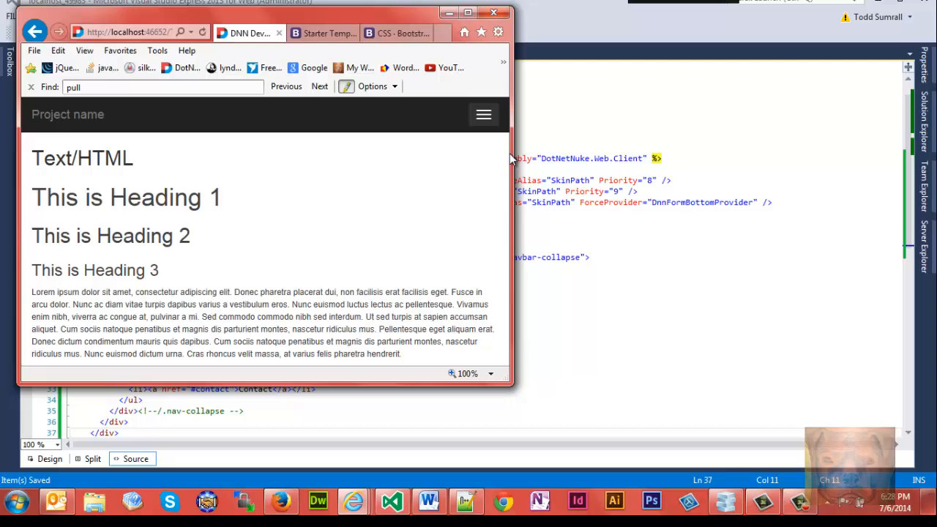
left_click_drag(511, 159, 904, 151)
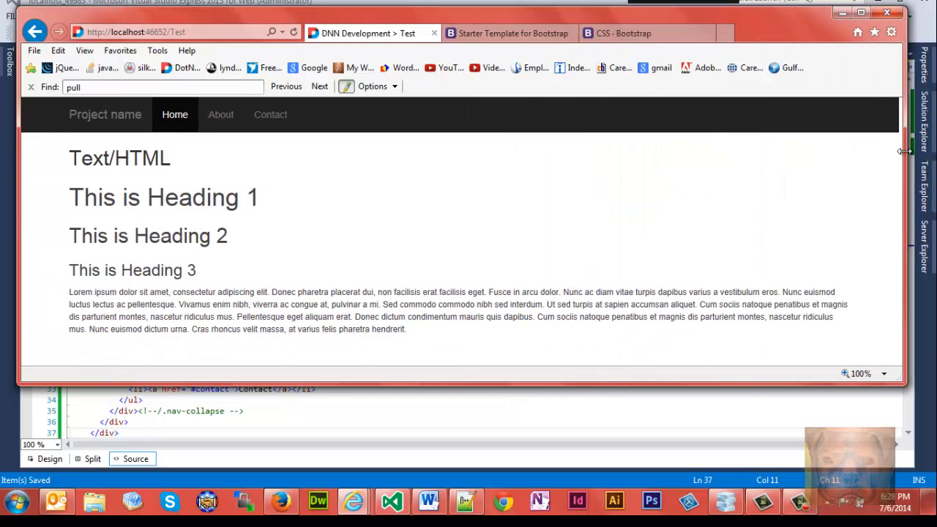
left_click(861, 12)
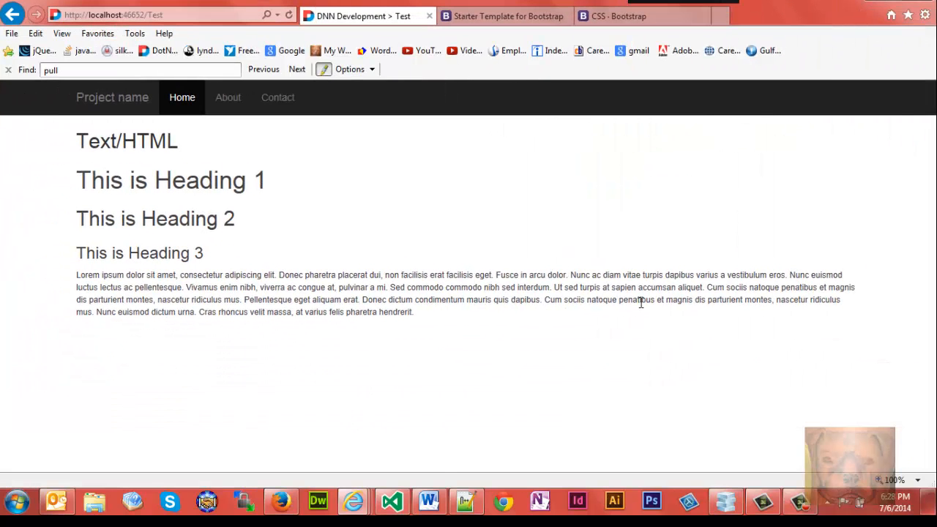
Remove the navbar-fixed-top class from the navbar div on line 18 of default.ascx
left_click(394, 504)
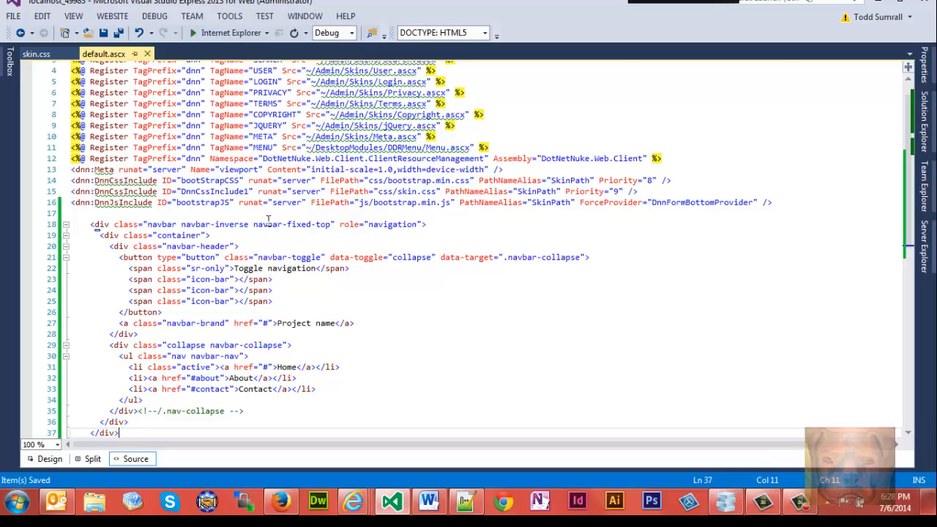
left_click_drag(253, 224, 332, 225)
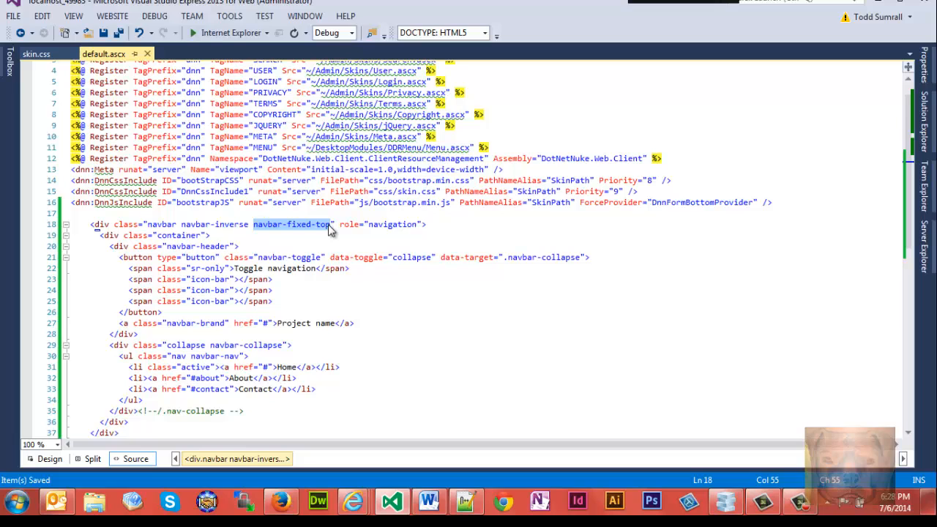
key("Delete")
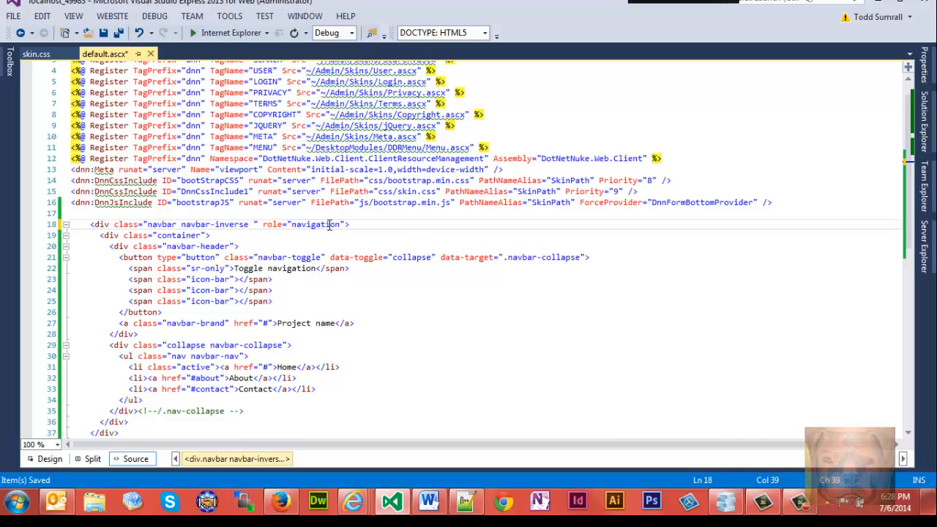
key("BackSpace")
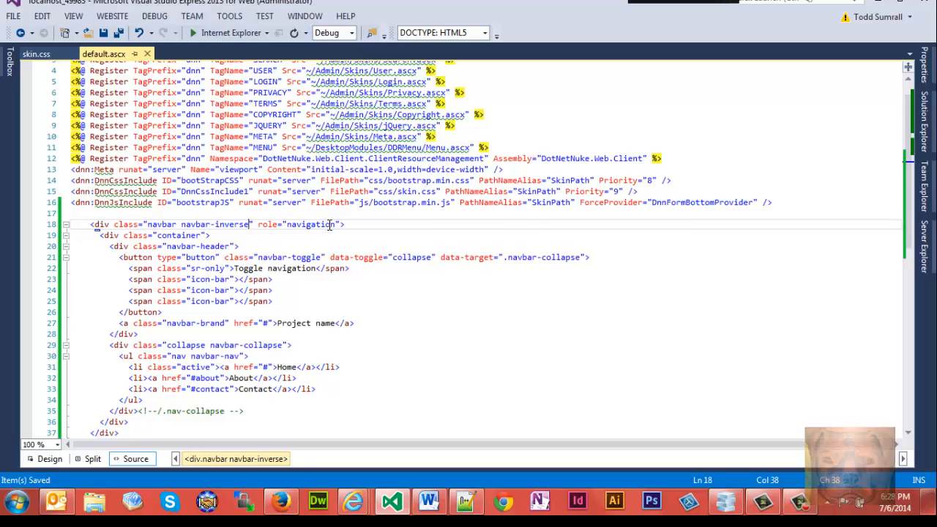
Reload the DNN test page so the navbar sits beneath the admin control bar
left_click(355, 502)
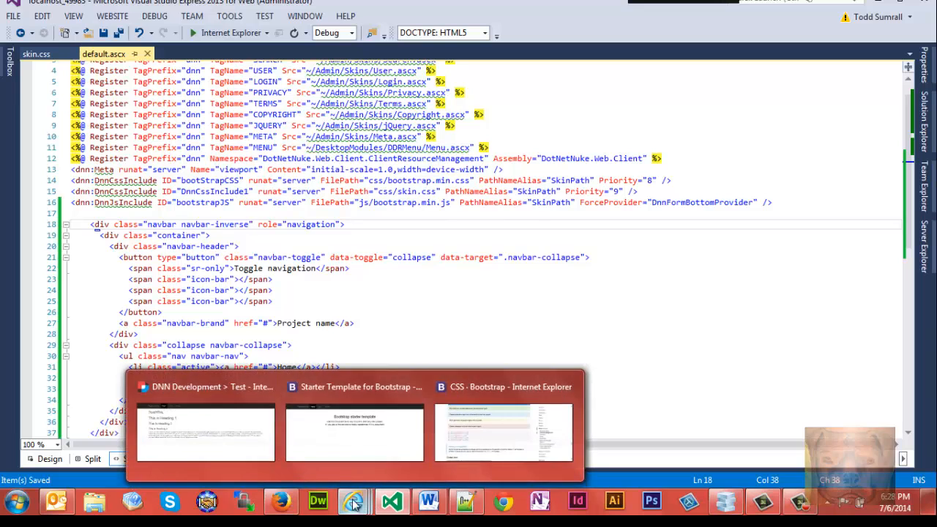
left_click(176, 421)
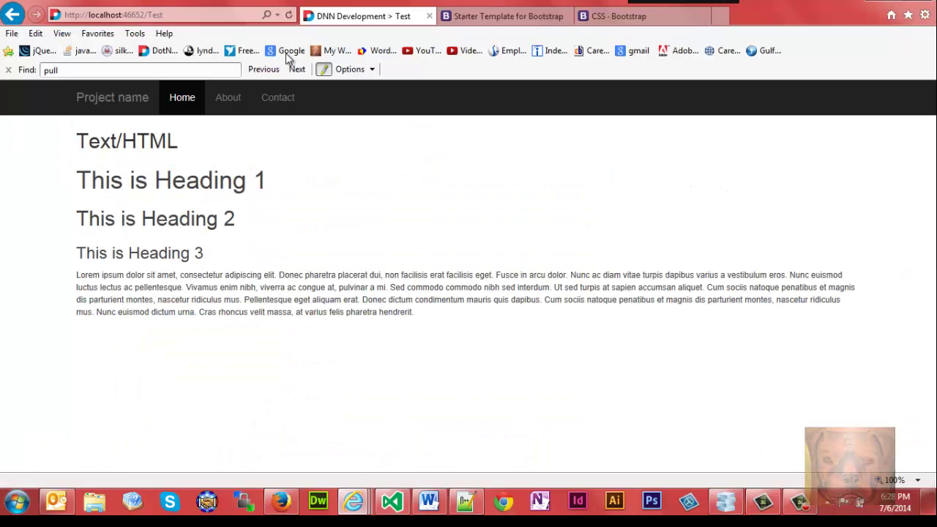
left_click(288, 14)
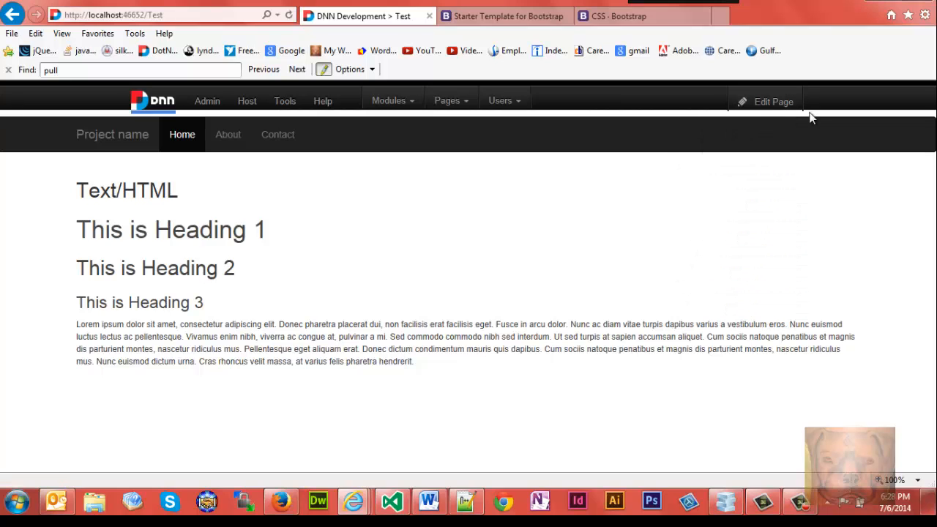
Select and copy the #ControlBar box-sizing rule on line 28 of Code Snippets.html
left_click(468, 502)
left_click(238, 256)
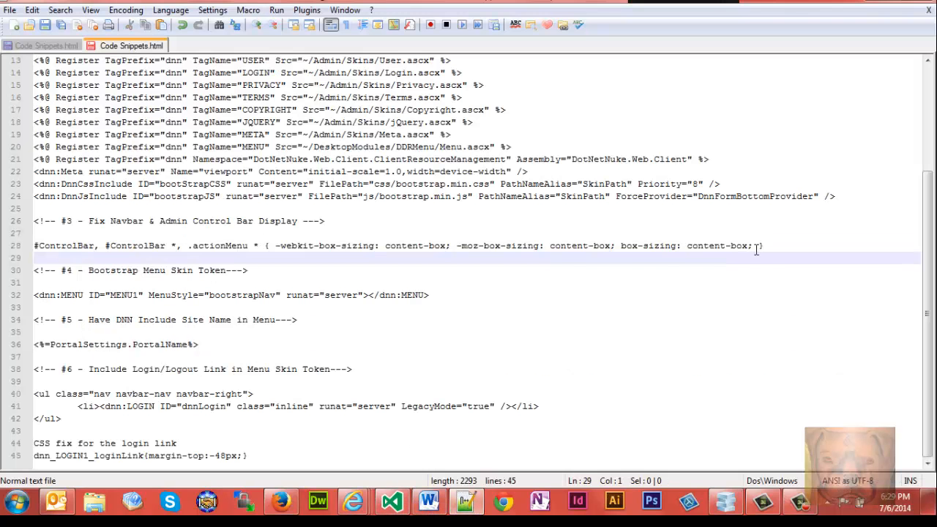
left_click_drag(773, 245, 97, 259)
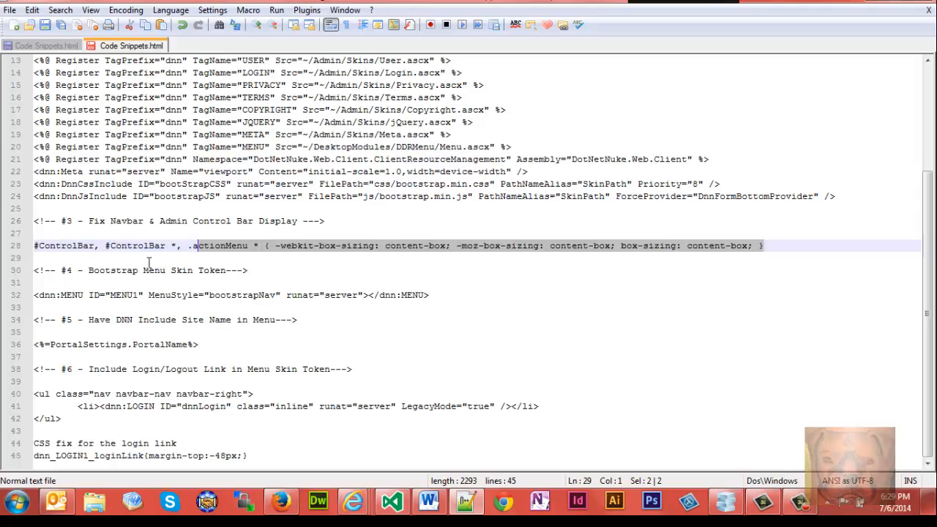
left_click_drag(28, 252, 22, 249)
key("ctrl+c")
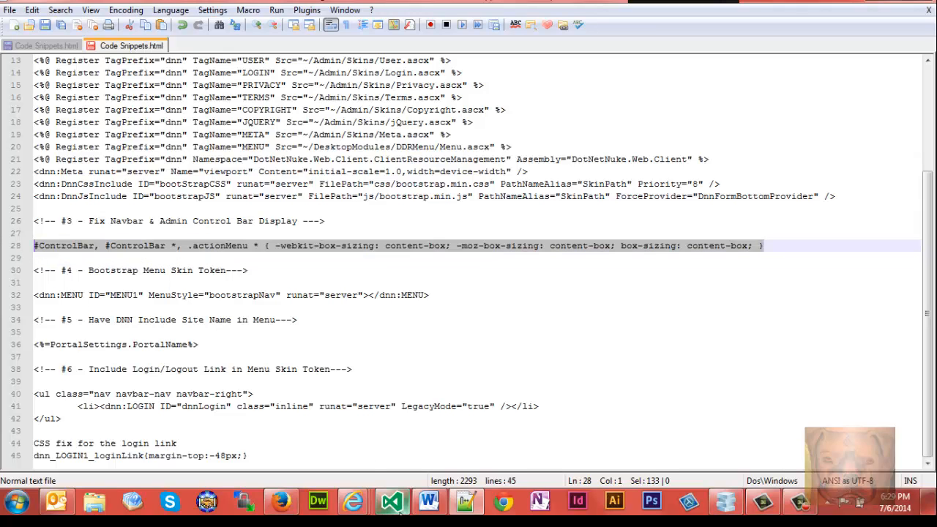
mouse_move(392, 502)
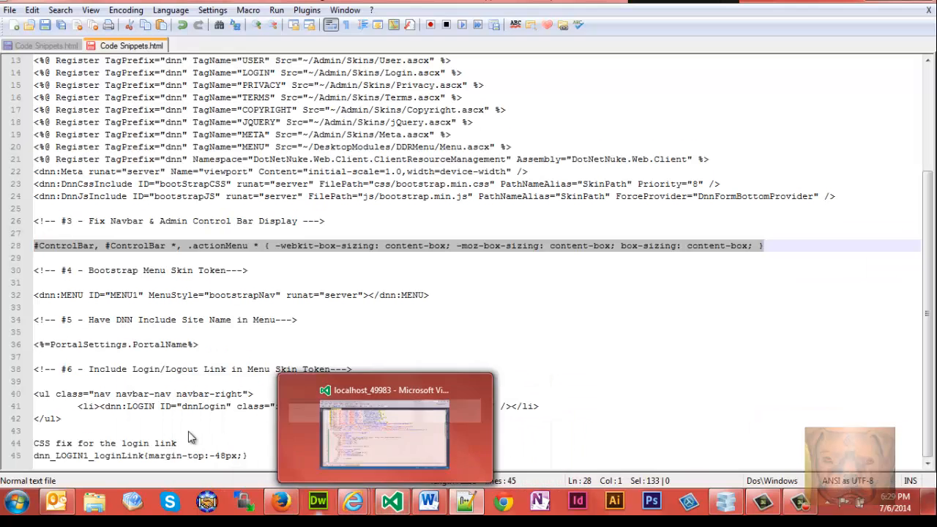
left_click(381, 440)
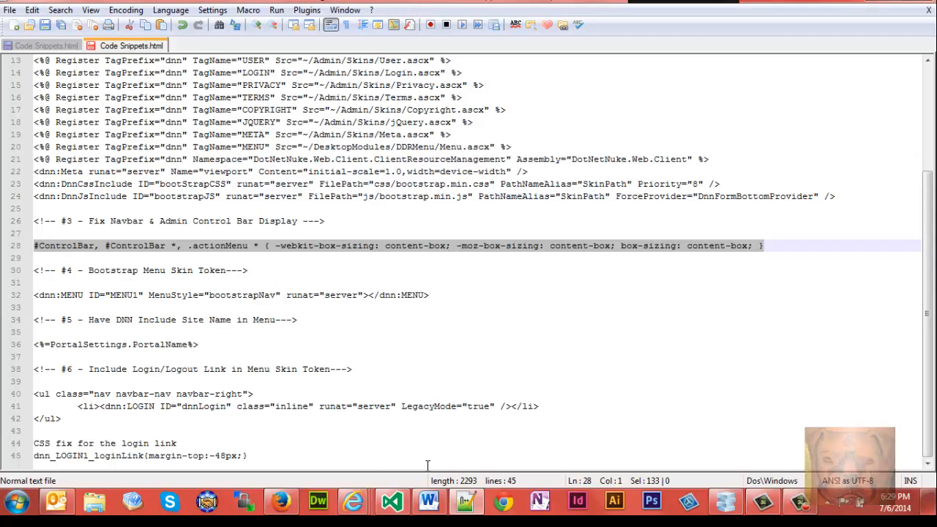
left_click(391, 504)
Paste the control bar box-sizing rule into skin.css, save it, and reload the DNN test page
left_click(39, 56)
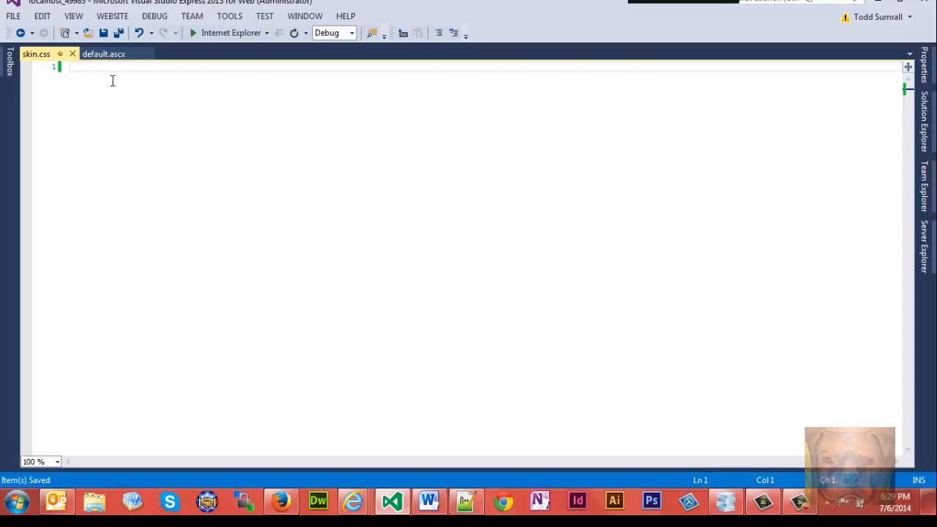
key("ctrl+v")
key("ctrl+s")
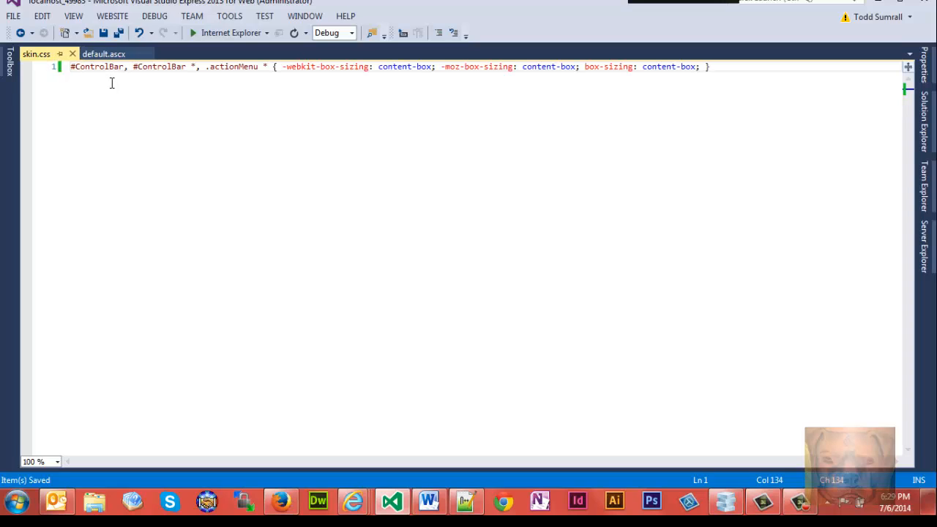
left_click(353, 502)
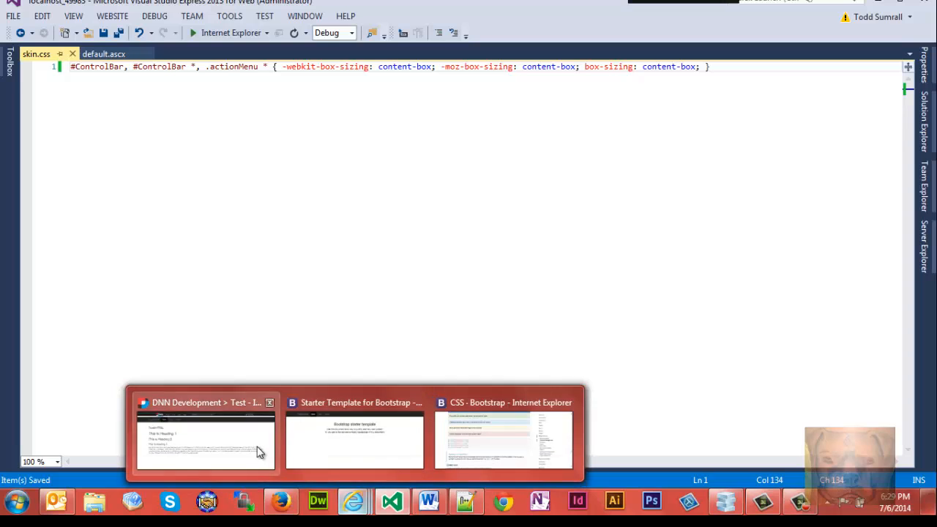
left_click(198, 432)
left_click(288, 14)
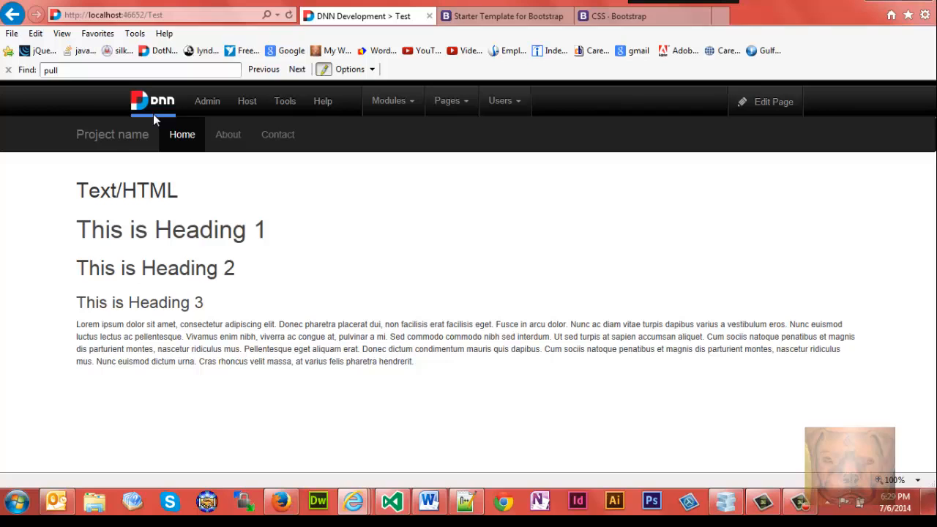
Check the collapsed navbar at a narrow width, then return to the Contact item in default.ascx's nav list
left_click(895, 2)
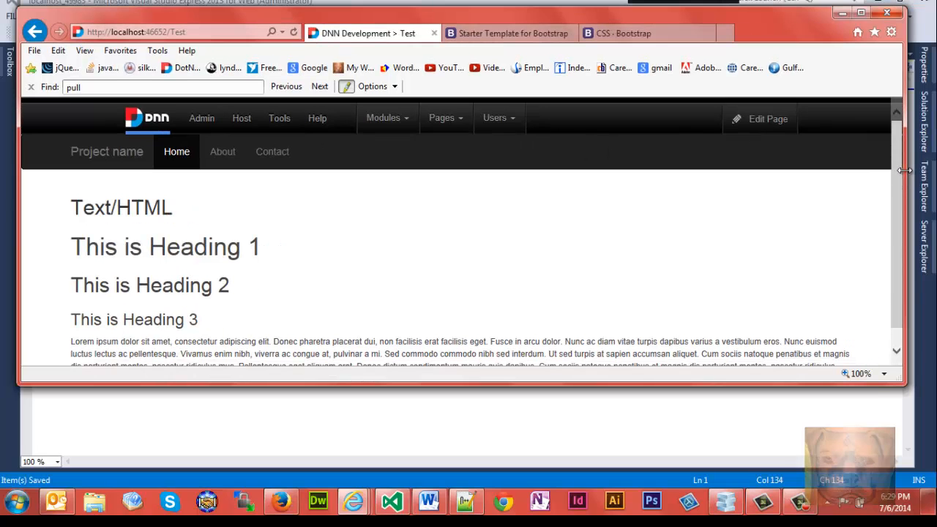
mouse_move(905, 171)
left_mouse_down()
mouse_move(515, 202)
mouse_move(915, 205)
left_mouse_up()
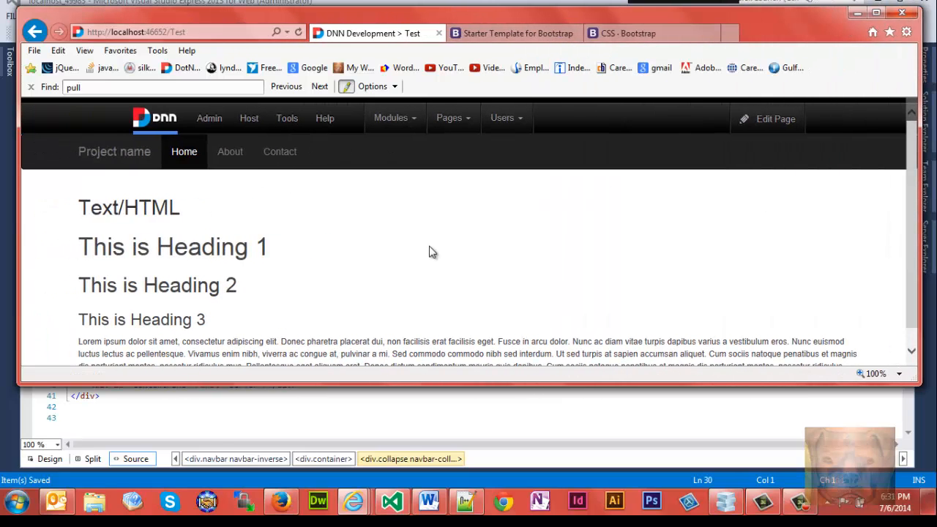
left_click(392, 502)
left_click(264, 298)
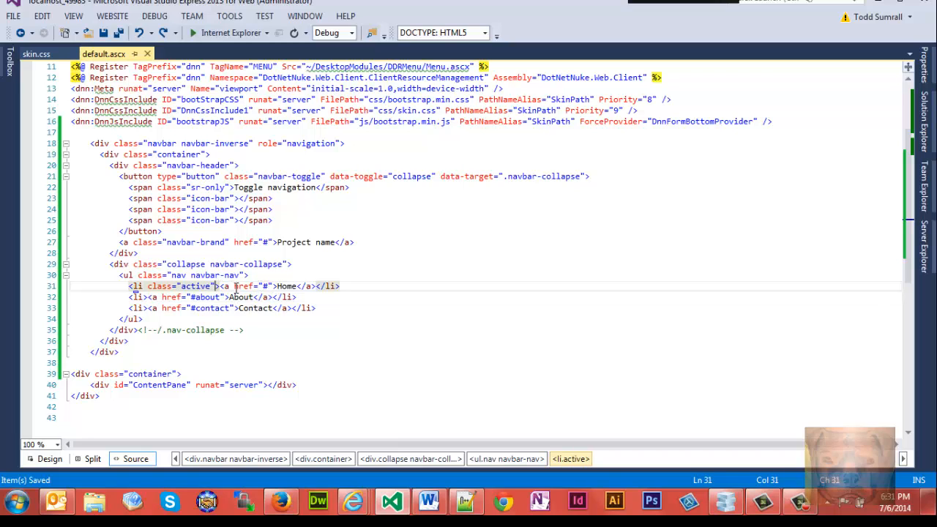
left_click(265, 308)
left_click(330, 308)
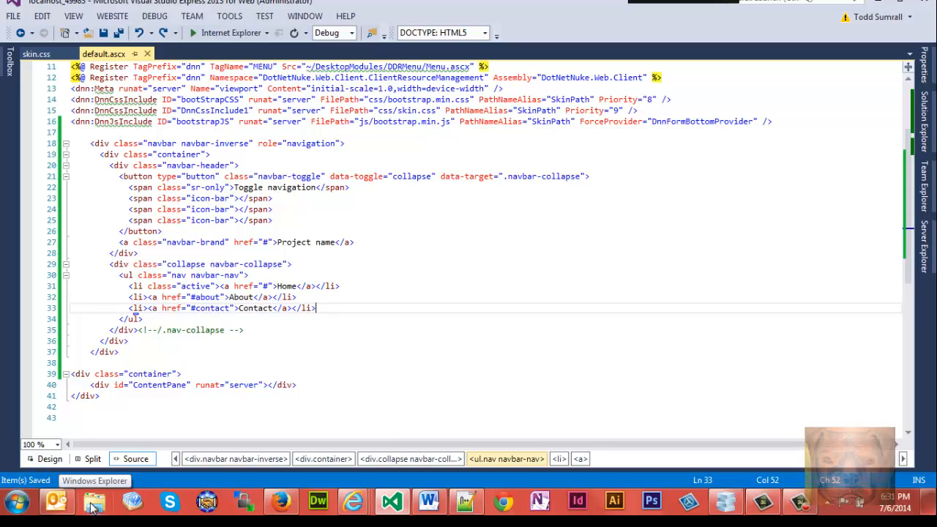
Browse to Portals\_default\Skins\Gravity and look at its bootstrapNav folder
left_click(94, 504)
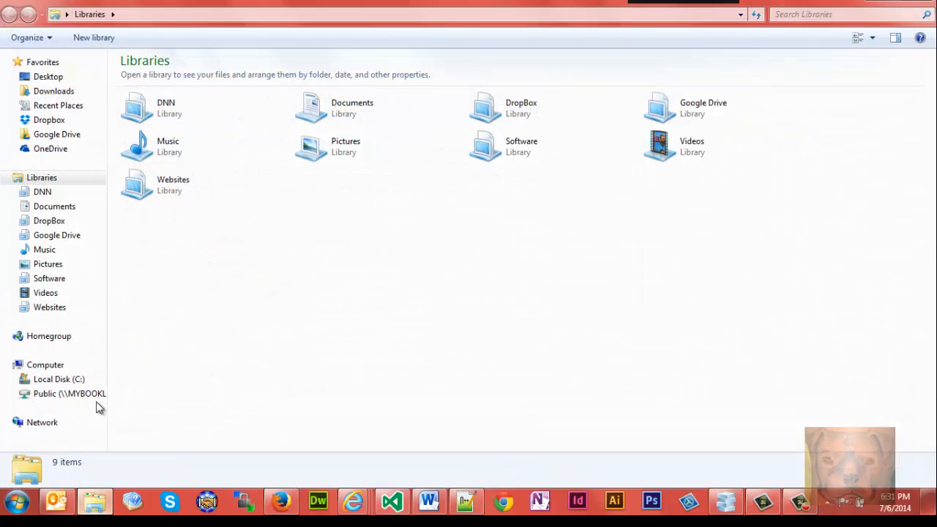
double_click(154, 108)
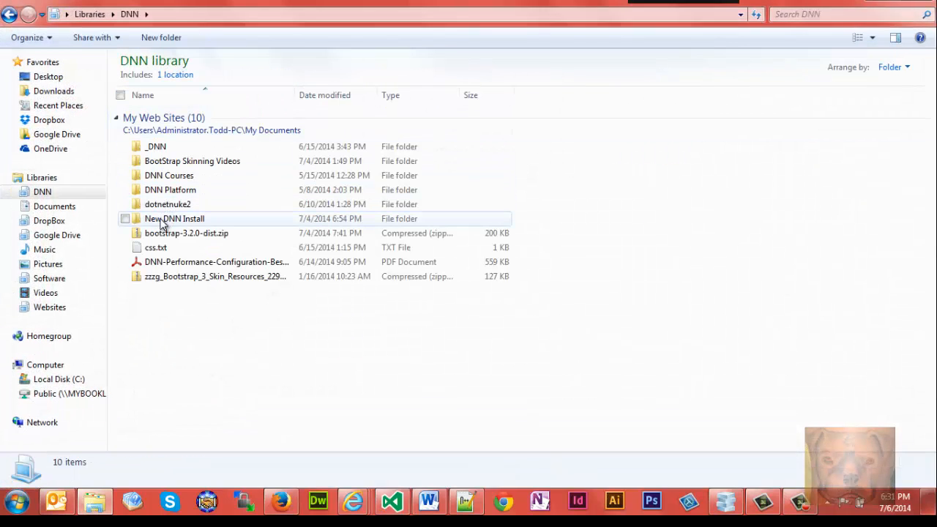
left_click(163, 220)
double_click(163, 220)
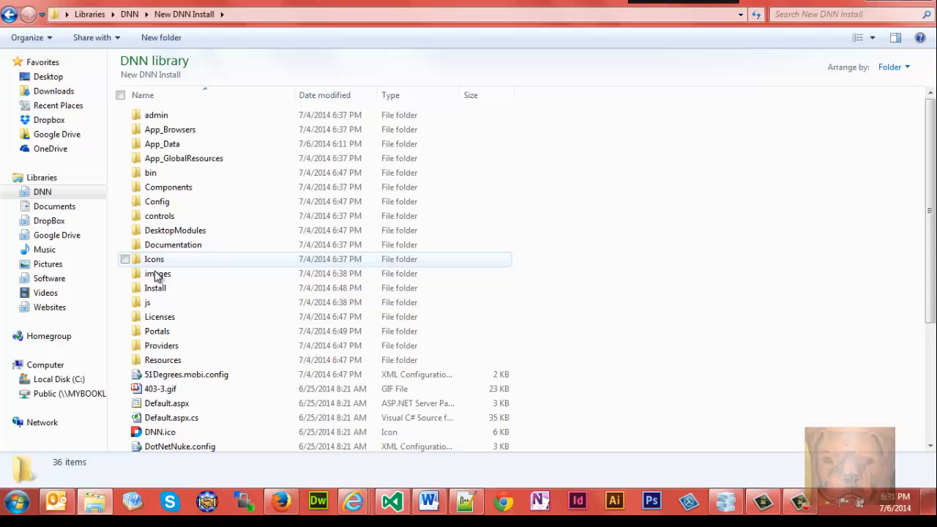
double_click(156, 331)
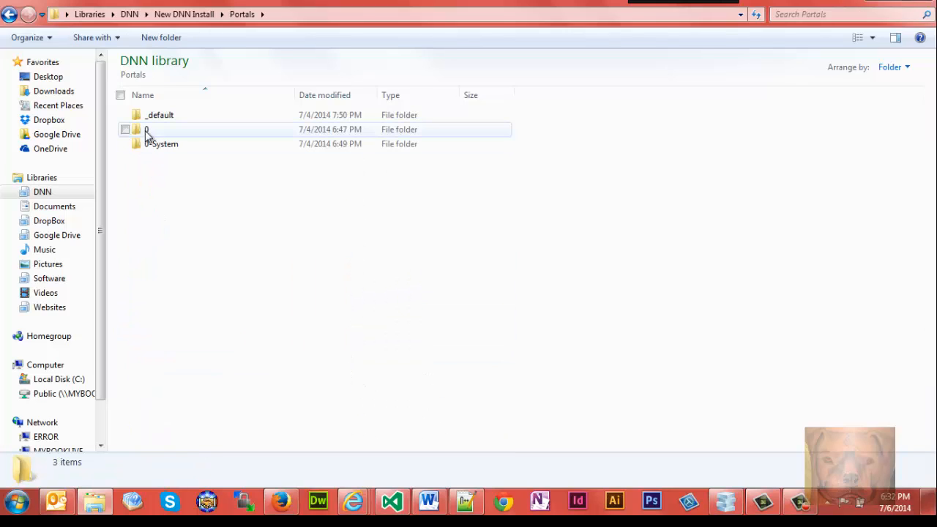
double_click(156, 117)
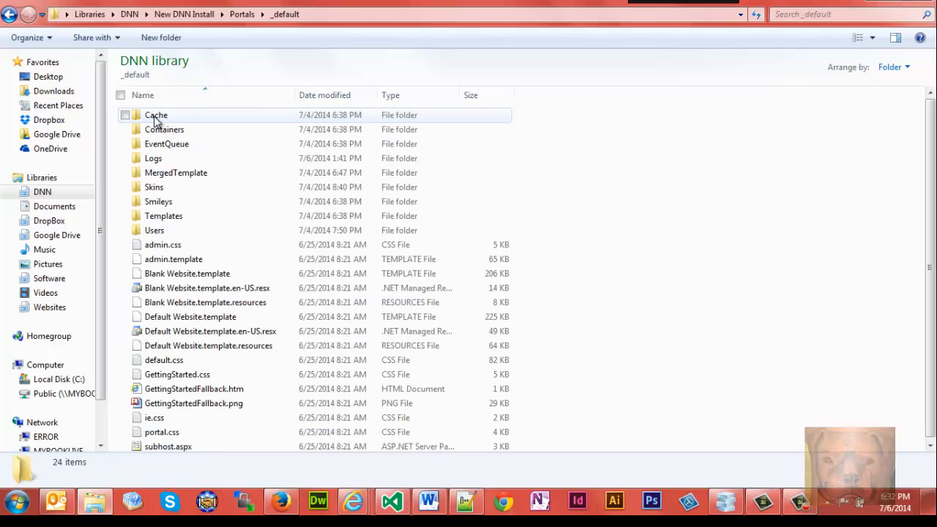
double_click(156, 188)
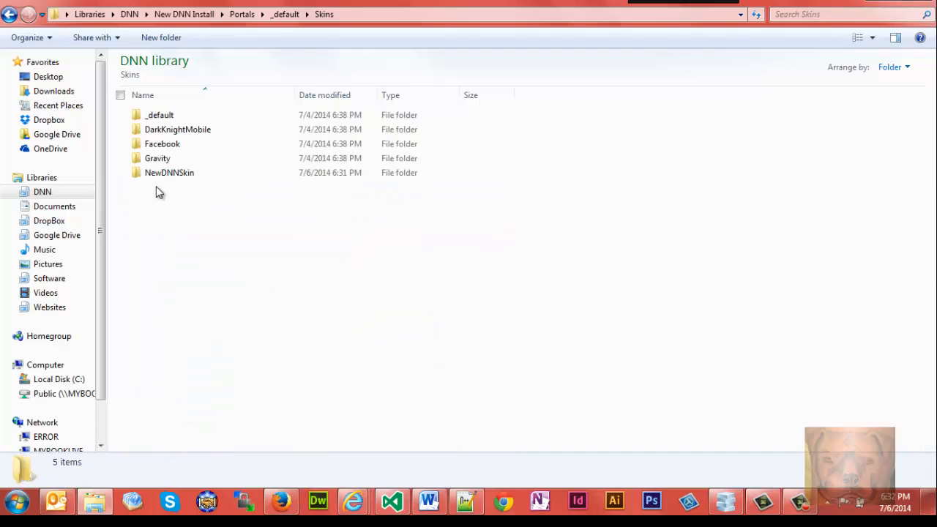
double_click(158, 158)
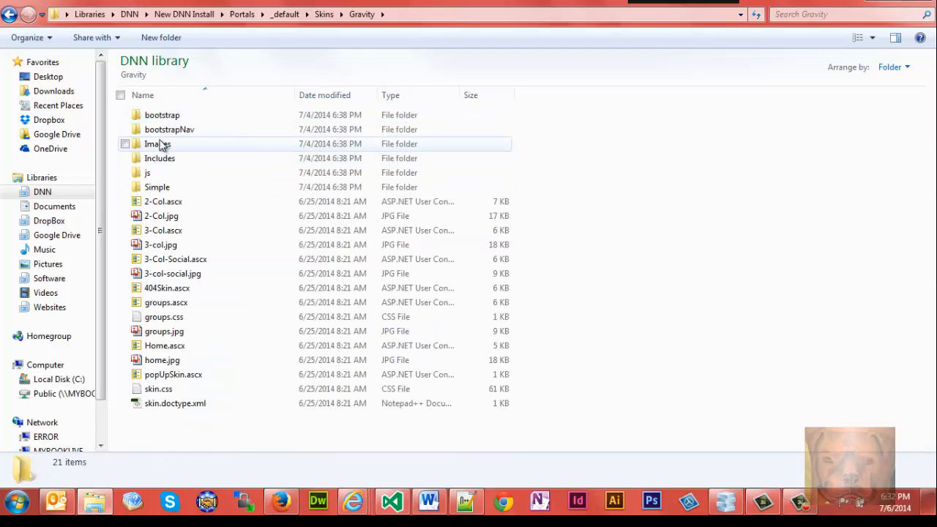
left_click(163, 131)
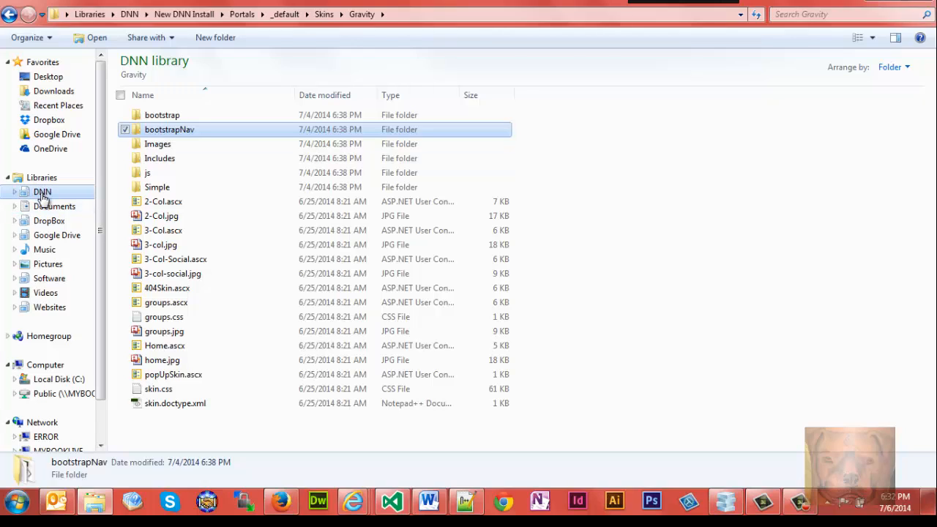
Browse to Portals\_default\Skins\NewDNNSkin, revealing its BootstrapMenu and bootstrapNav folders
left_click(41, 192)
left_click(174, 219)
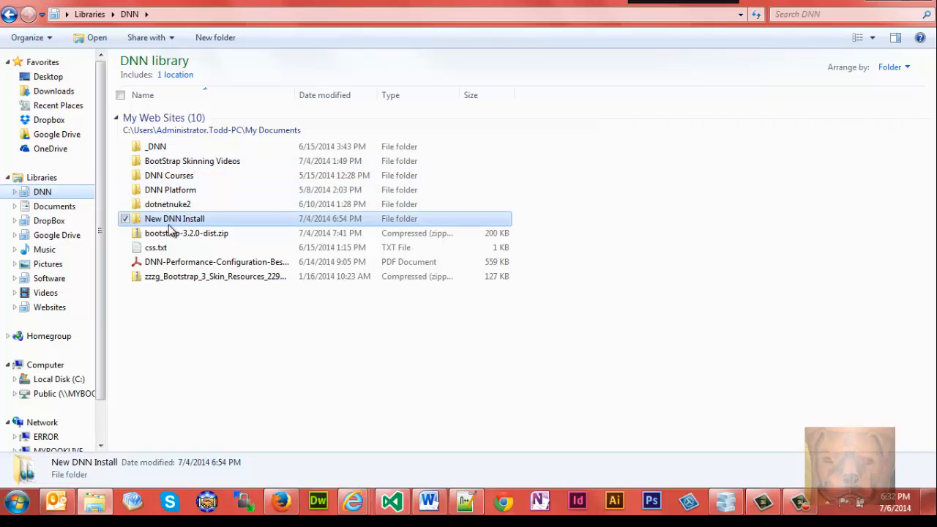
double_click(171, 224)
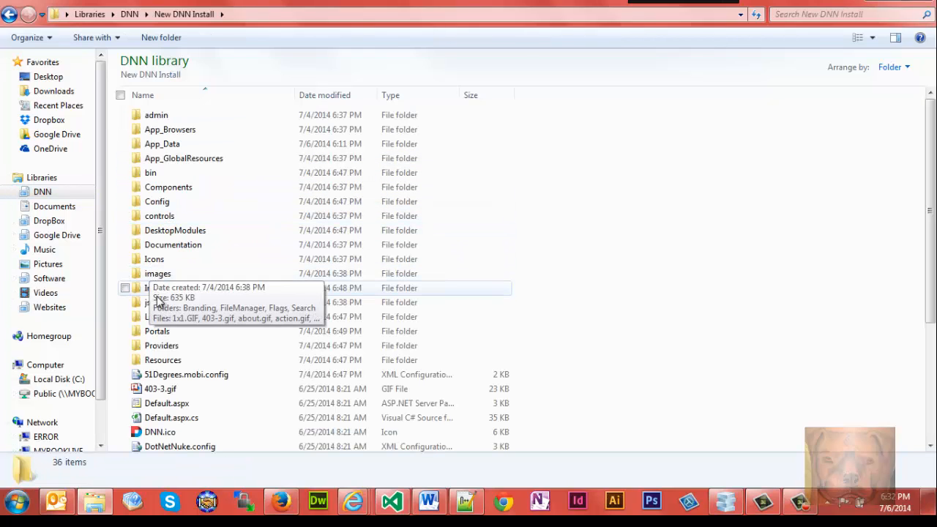
double_click(157, 331)
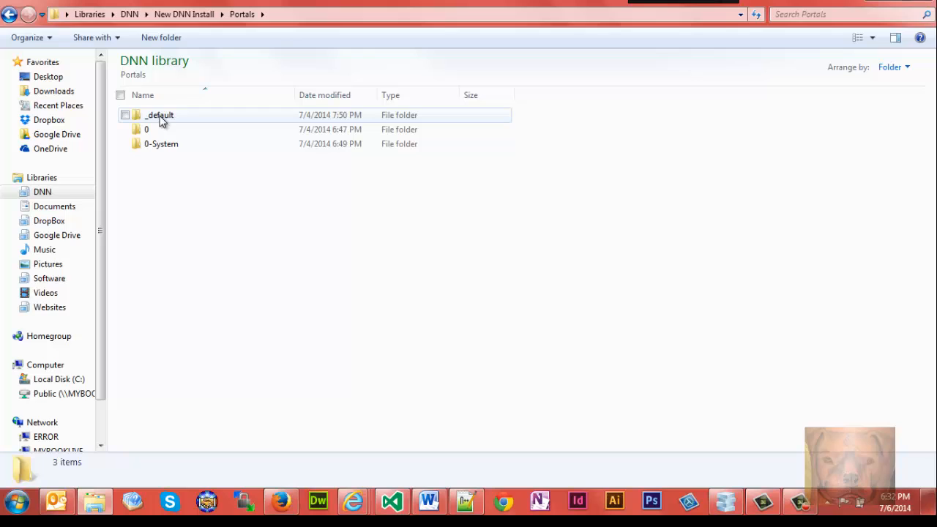
double_click(160, 116)
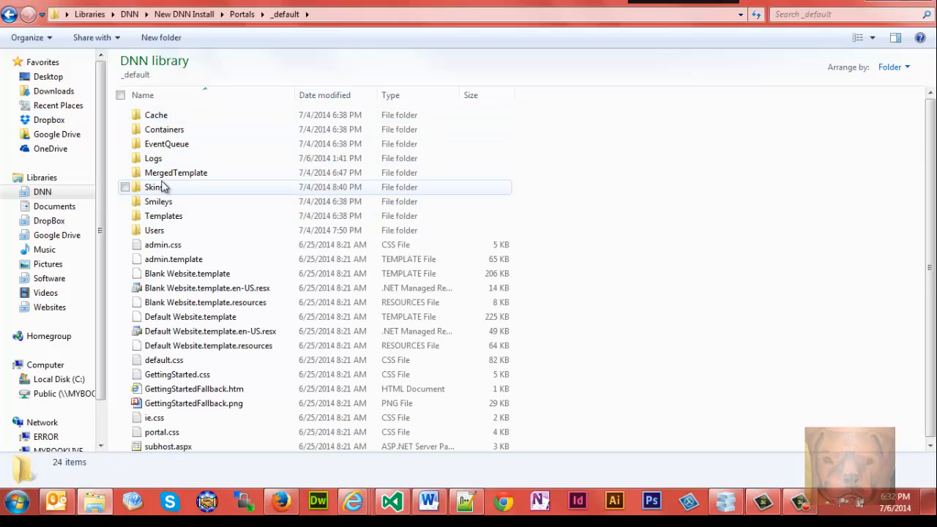
left_click(156, 187)
double_click(160, 189)
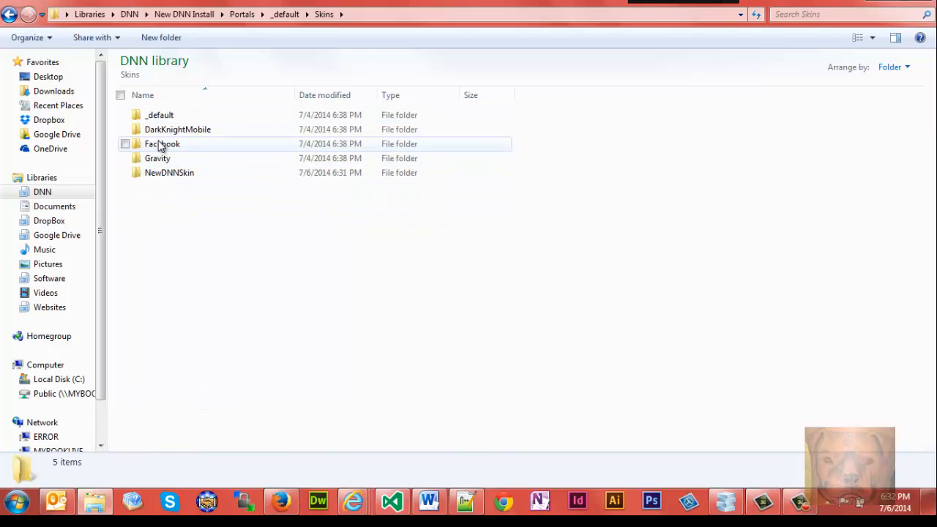
double_click(162, 178)
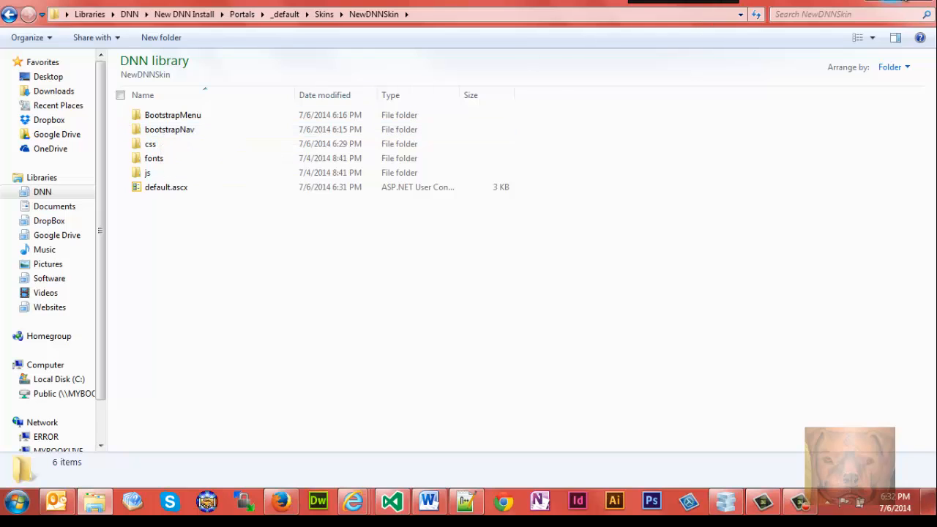
left_click(924, 3)
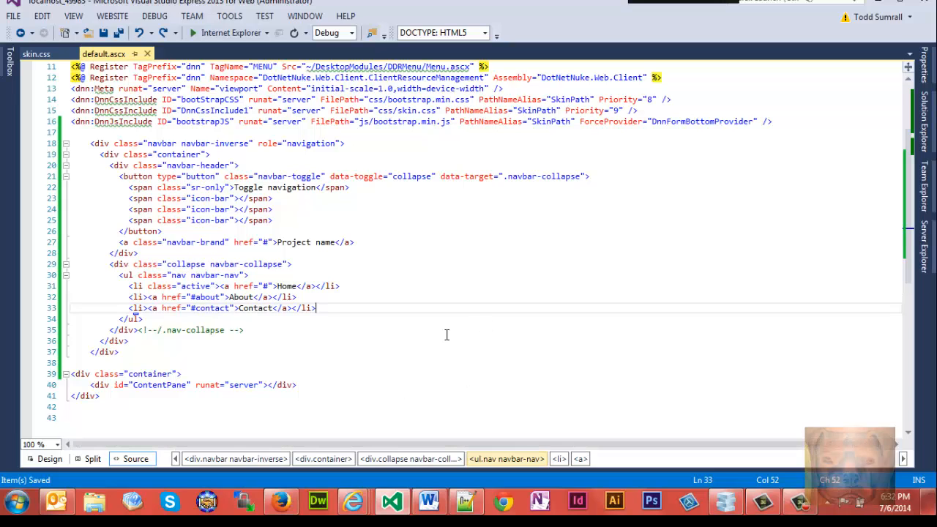
Copy the dnn:MENU Bootstrap menu token on line 32 of the code snippets file
left_click(467, 502)
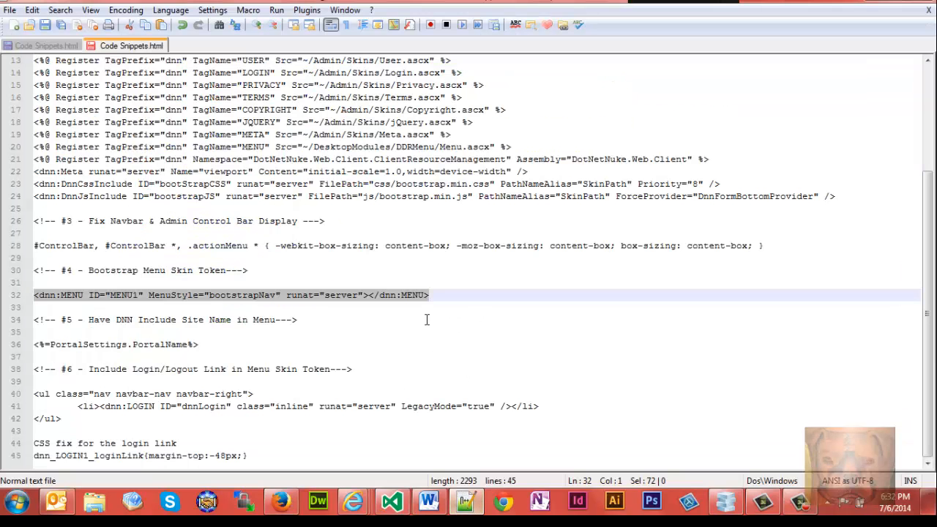
left_click(437, 295)
left_click_drag(443, 295, 34, 295)
key("ctrl+c")
left_click(391, 503)
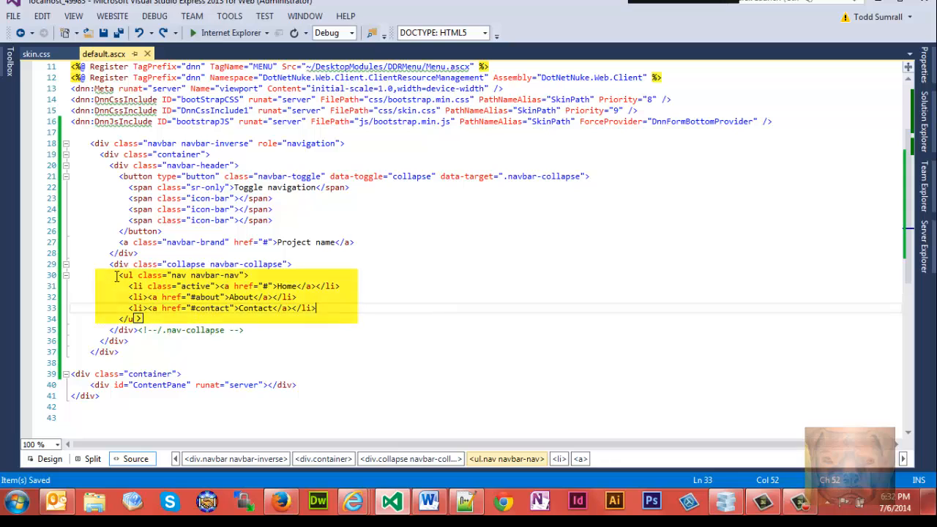
Paste the dnn:MENU token over the static Home/About/Contact list and select its bootstrapNav MenuStyle value
left_click_drag(119, 275, 177, 319)
key("ctrl+v")
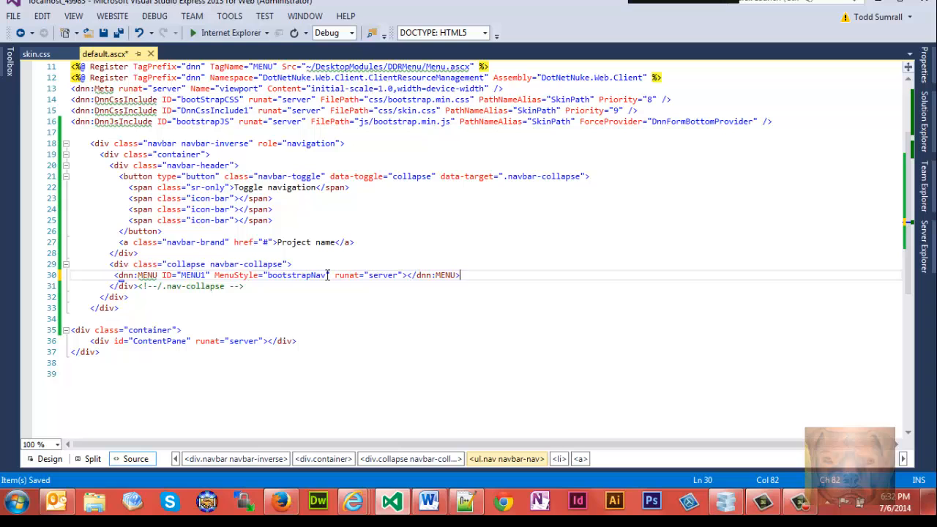
left_click_drag(328, 274, 271, 275)
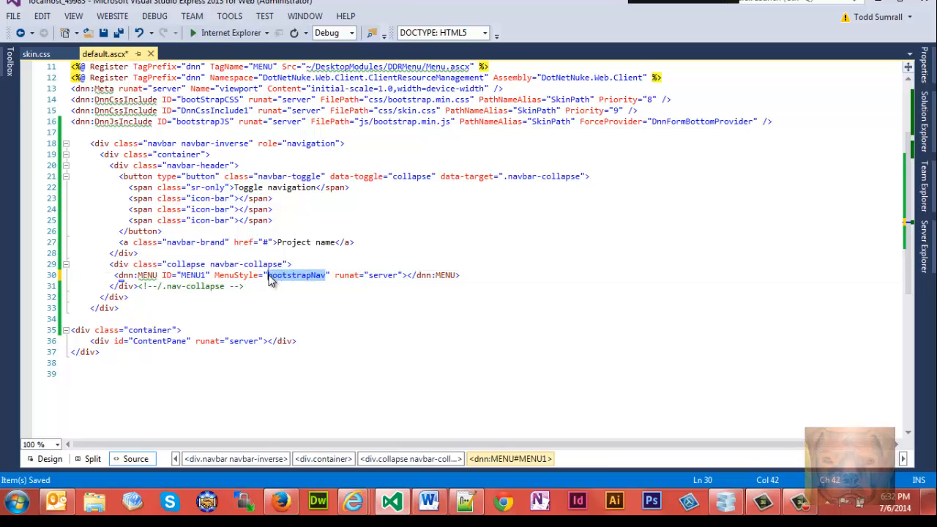
Browse DNN\New DNN Install\Portals\_default\Skins\NewDNNSkin and compare the bootstrapNav and BootstrapMenu folders
left_click(94, 502)
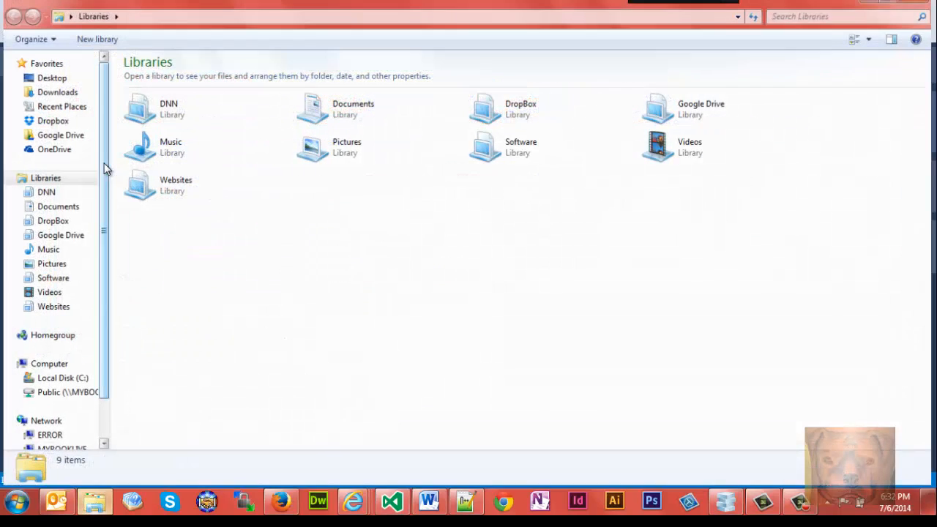
left_click(53, 193)
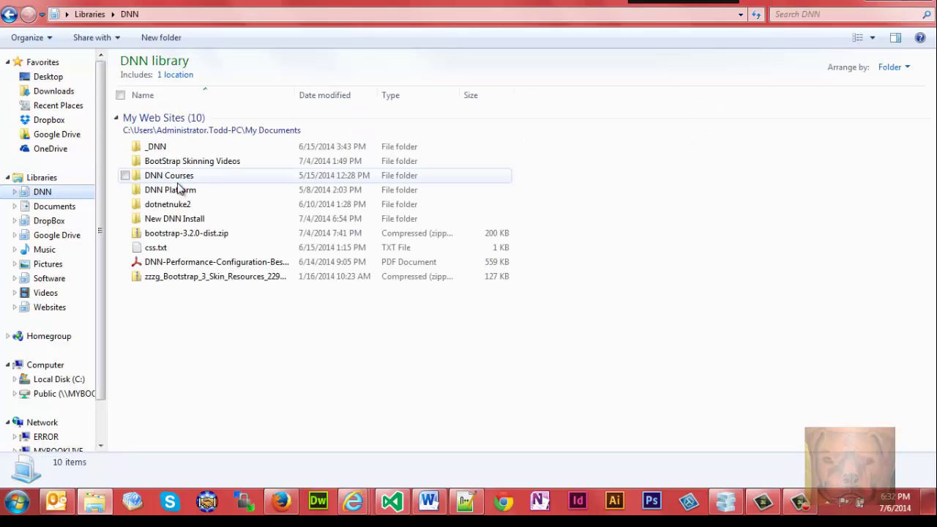
double_click(175, 219)
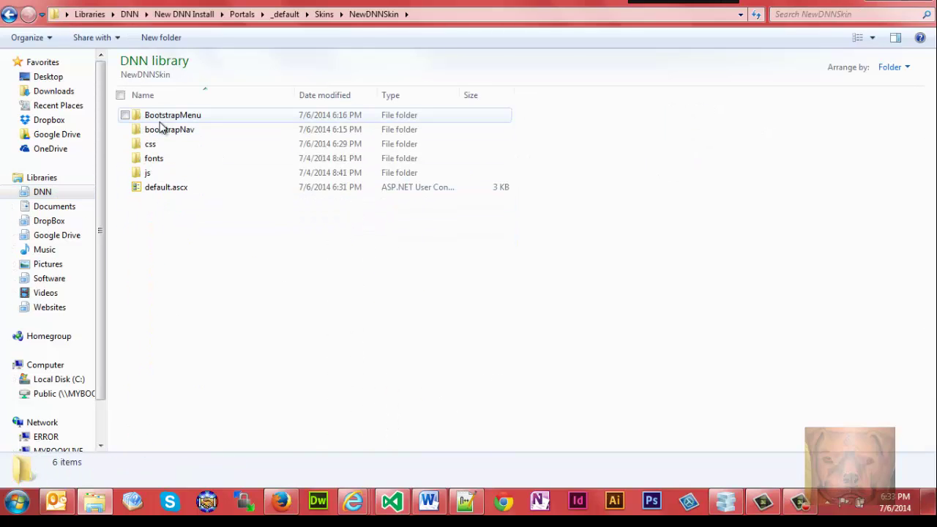
left_click(168, 130)
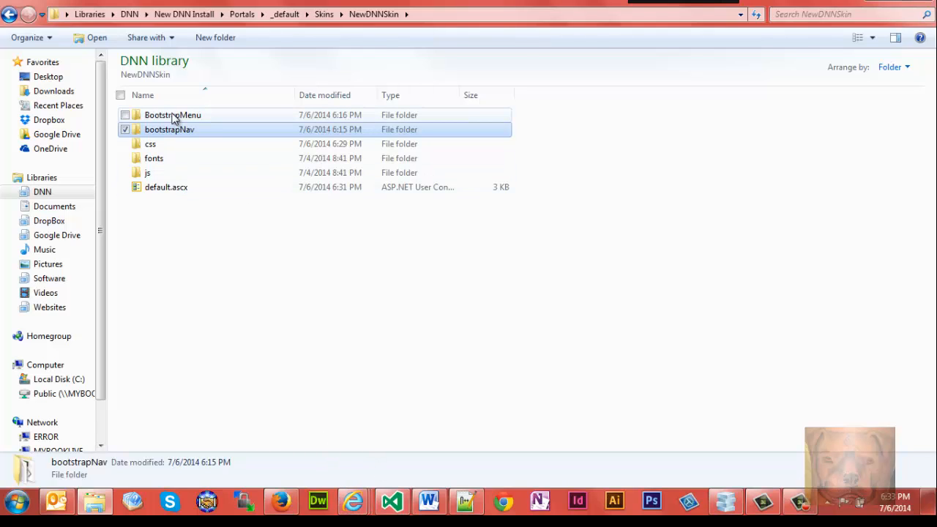
left_click(173, 117)
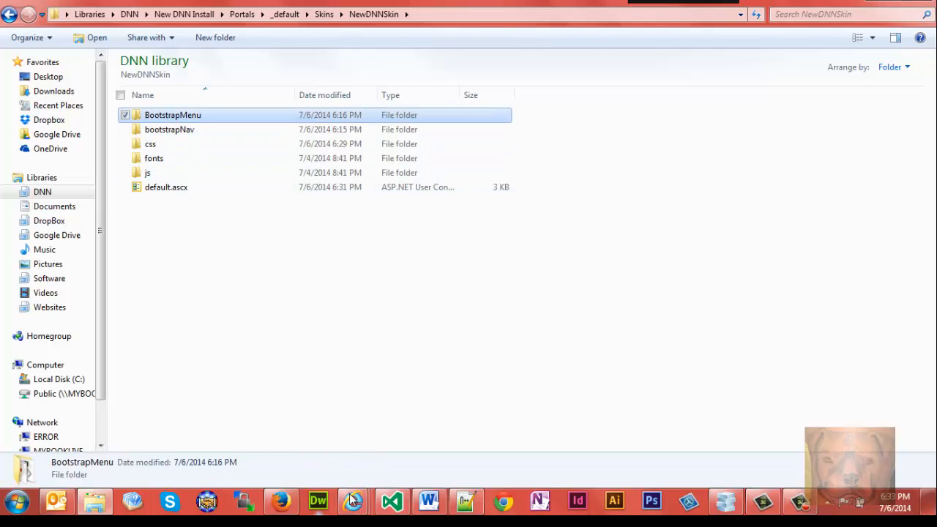
left_click(391, 503)
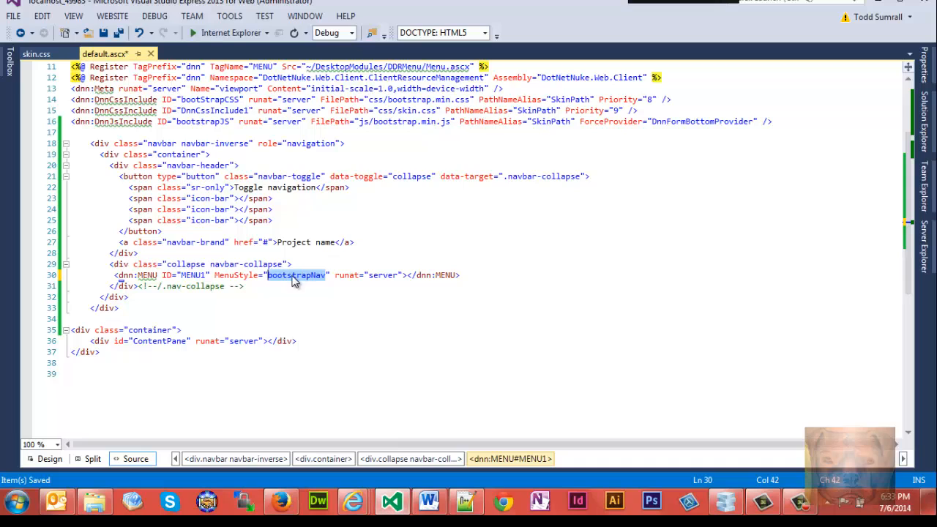
Deselect the menu style value and save default.ascx with Ctrl+S
left_click(390, 287)
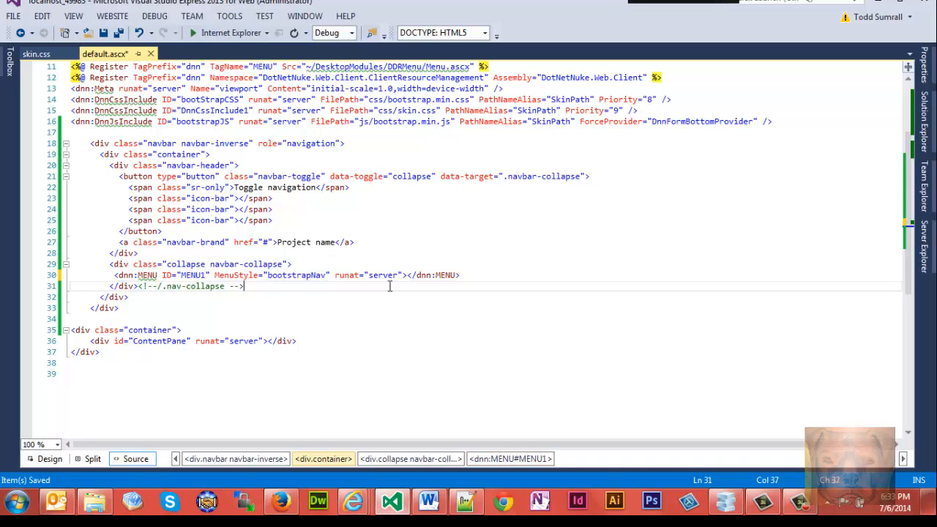
key("ctrl+s")
mouse_move(353, 502)
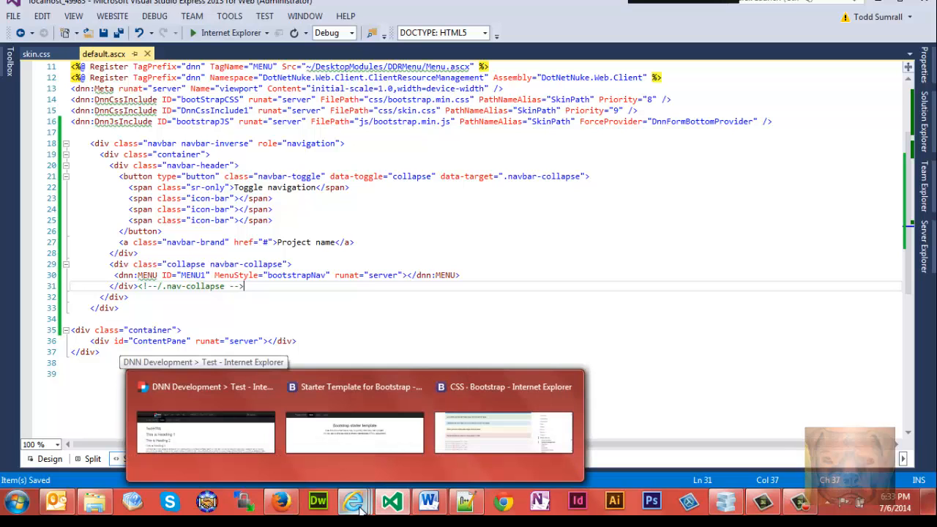
left_click(388, 233)
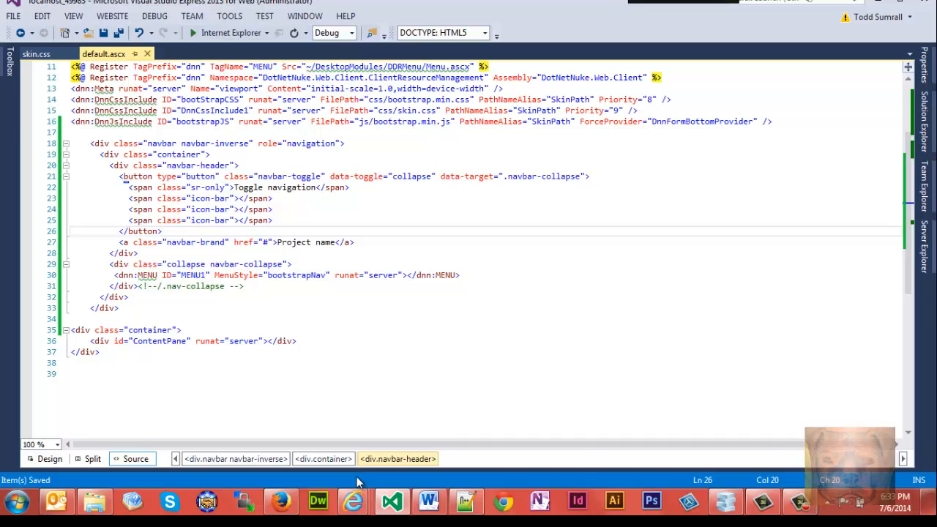
Refresh the DNN Test page so the navbar lists Home, Test and Test 2
mouse_move(354, 502)
left_click(198, 436)
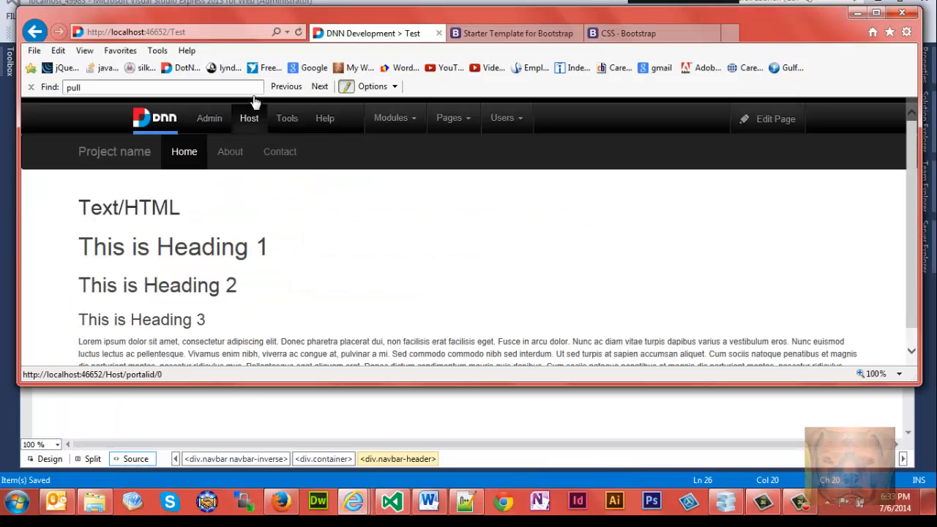
key("F5")
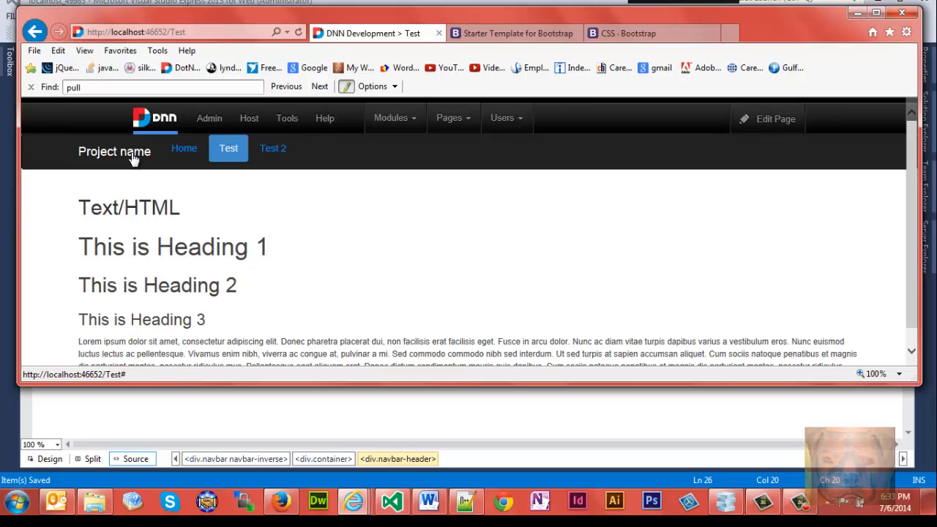
Replace the 'Project name' brand text with <%=PortalSettings.PortalName%> from the snippets file and save
left_click(467, 503)
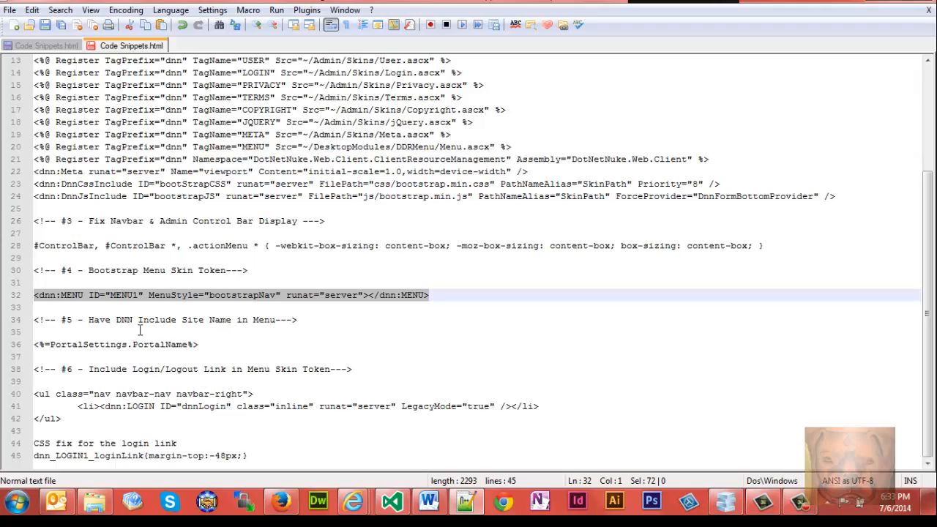
left_click_drag(207, 345, 33, 345)
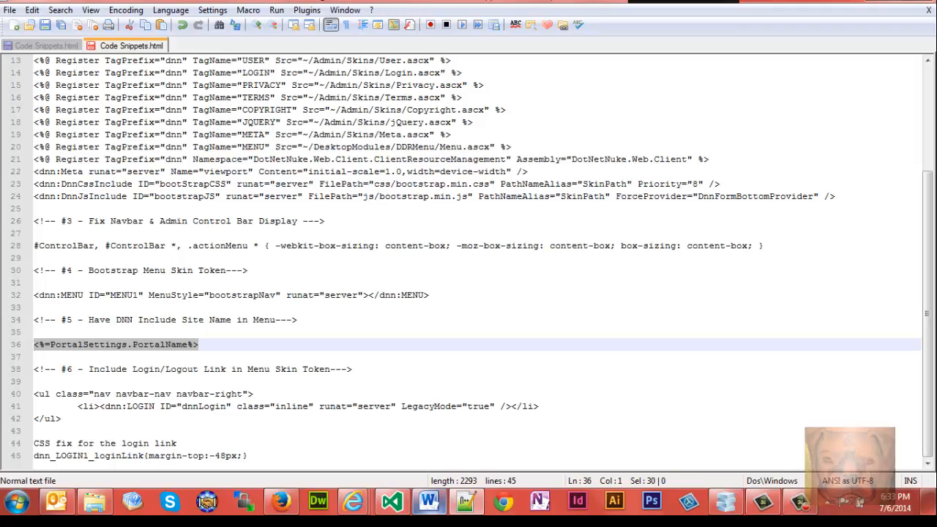
left_click(391, 502)
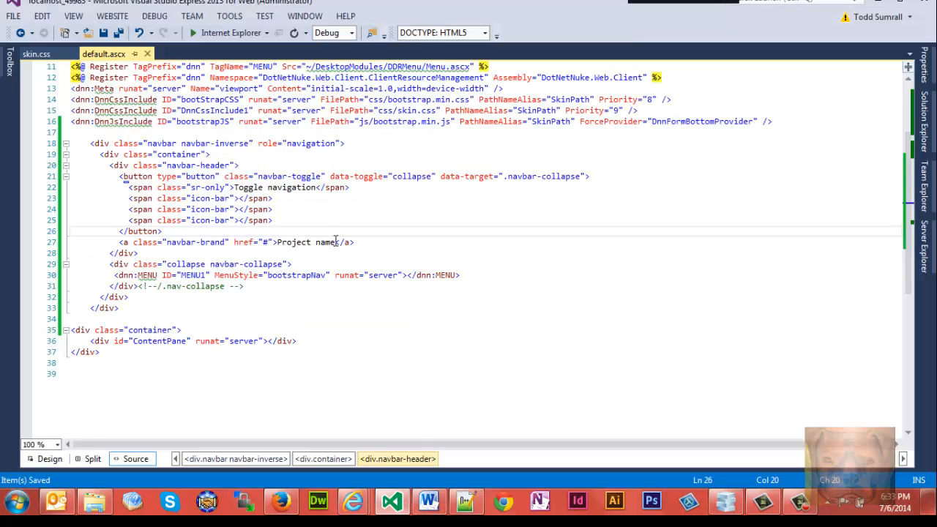
left_click_drag(337, 242, 290, 241)
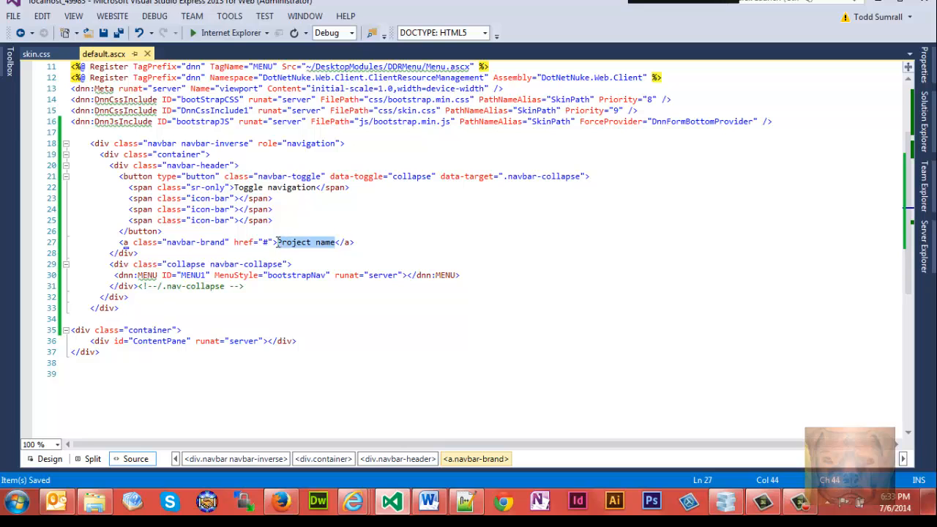
key("ctrl+v")
key("ctrl+s")
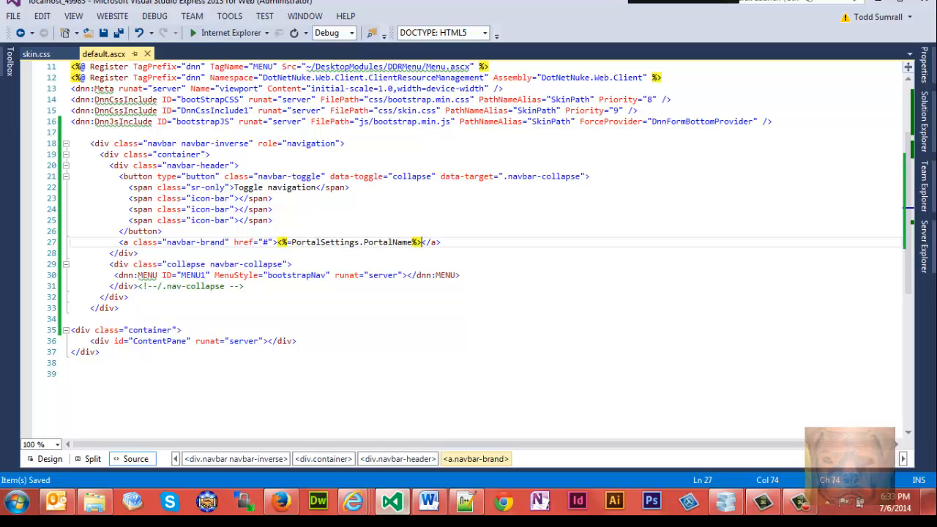
left_click(352, 502)
Refresh the Test page so the navbar brand reads DNN Development
left_click(212, 446)
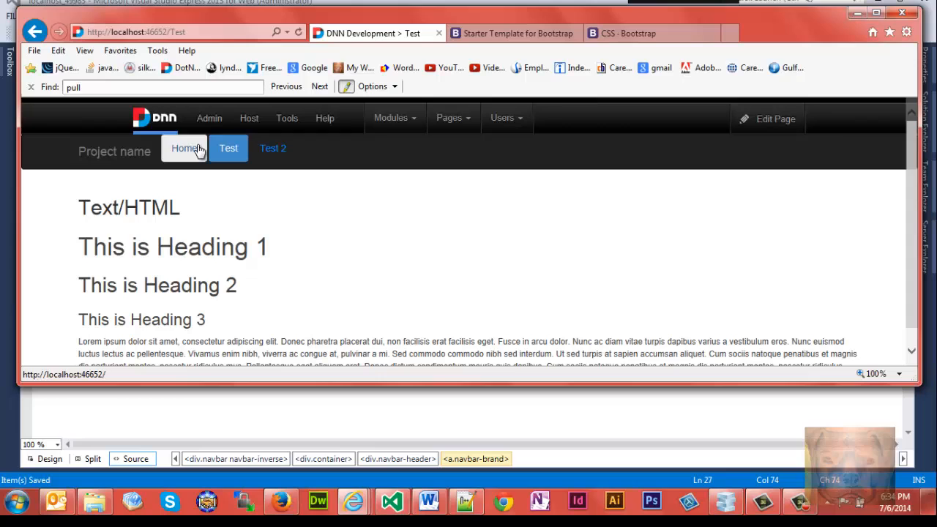
left_click(298, 32)
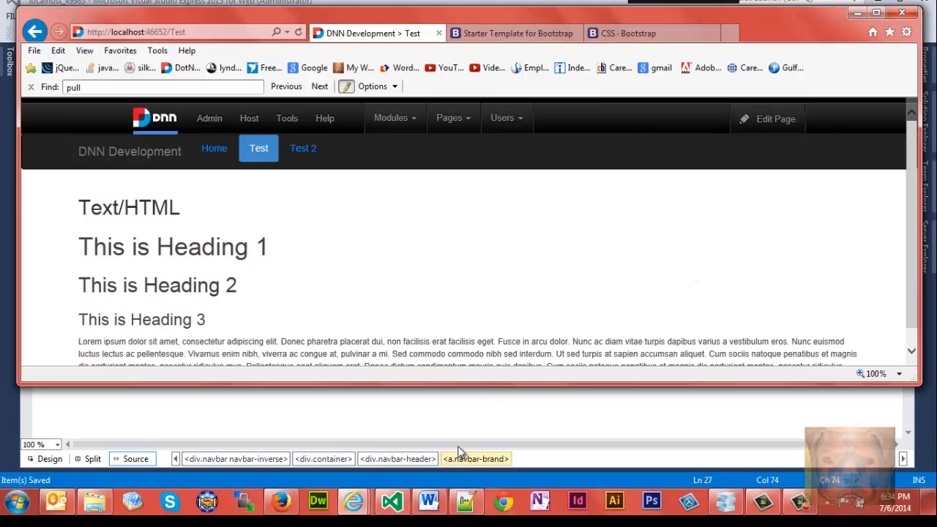
Review the dnn:LOGIN link markup and its LOGIN control registration line in Code Snippets.html
left_click(466, 503)
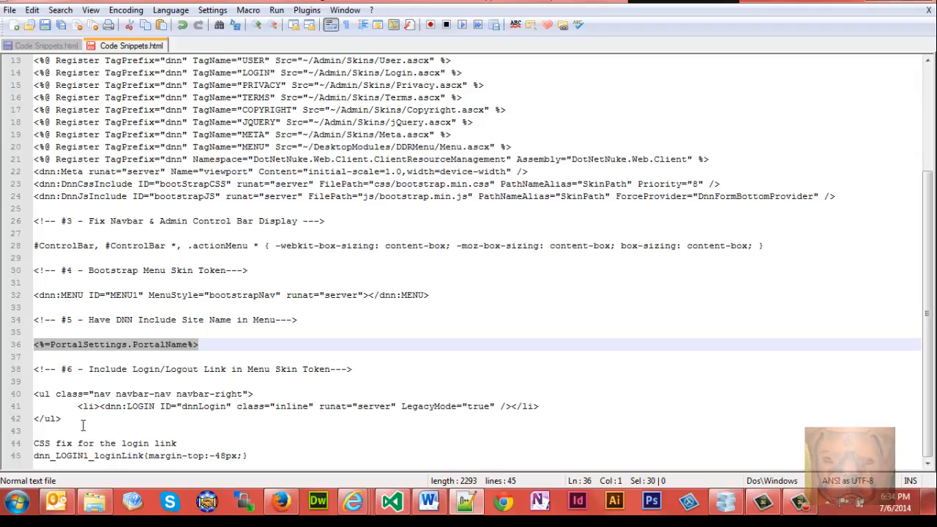
left_click_drag(66, 418, 32, 394)
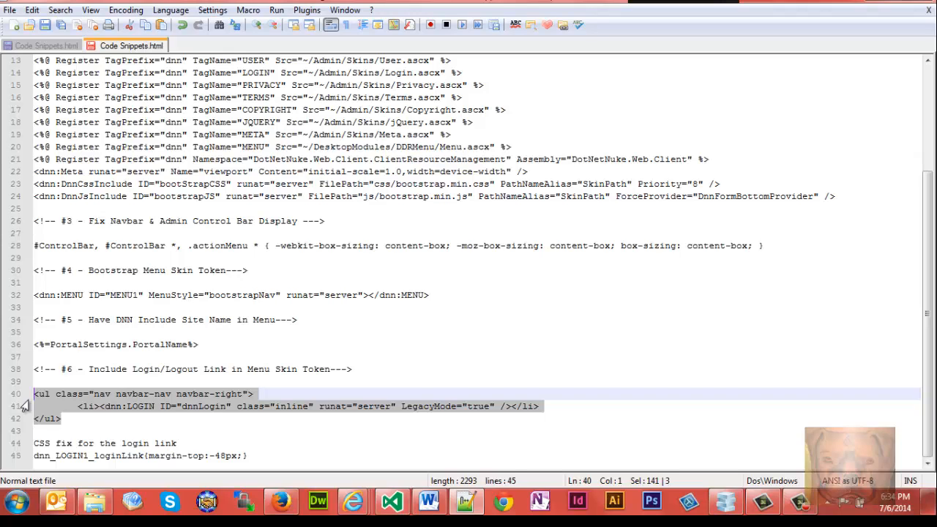
left_click(181, 410)
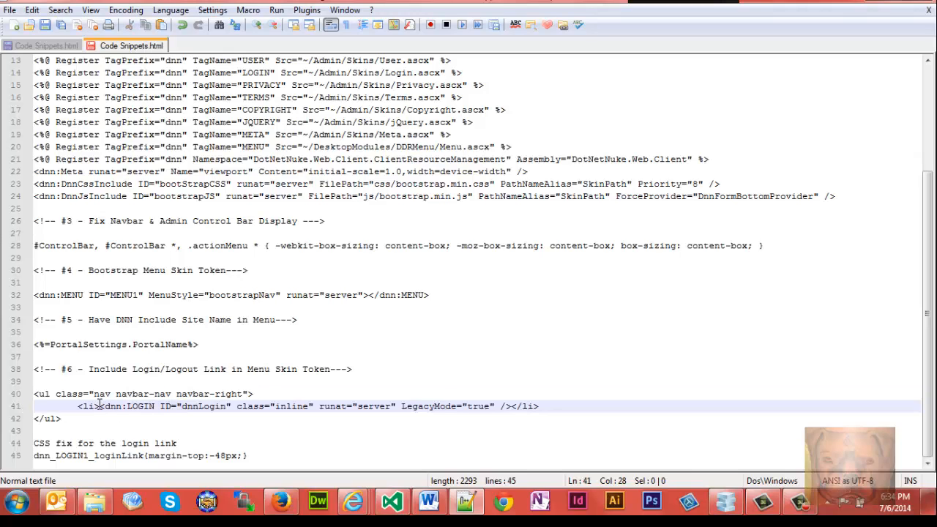
left_click(100, 406)
left_click_drag(463, 73, 33, 77)
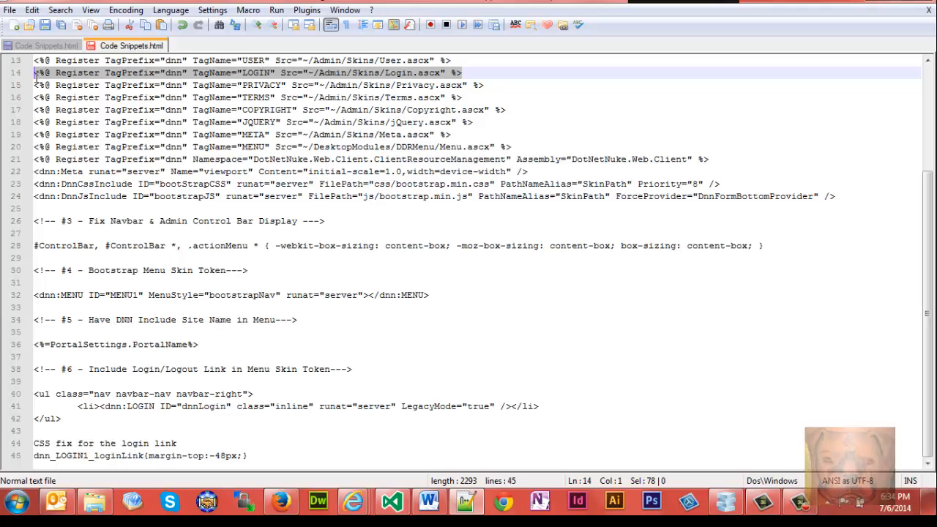
left_click(35, 76)
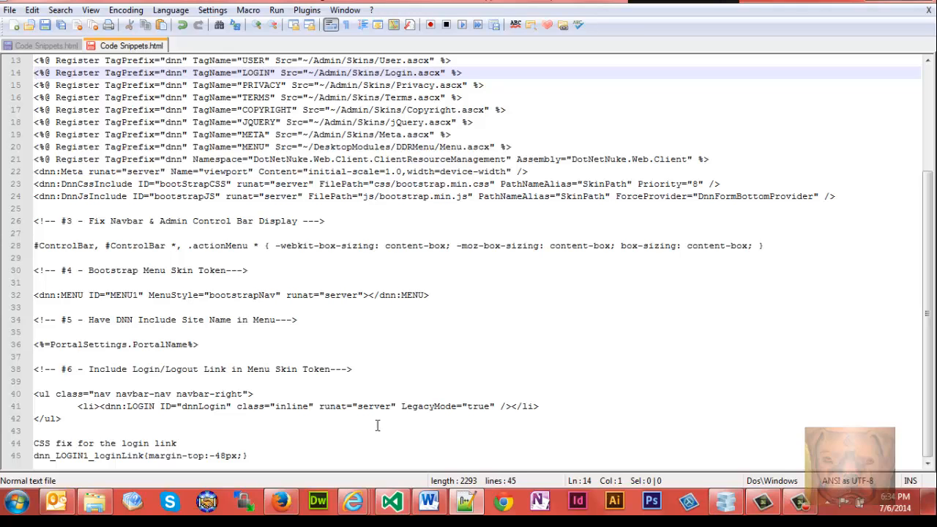
Copy the three-line right-aligned login link ul markup and return to default.ascx
left_click(442, 406)
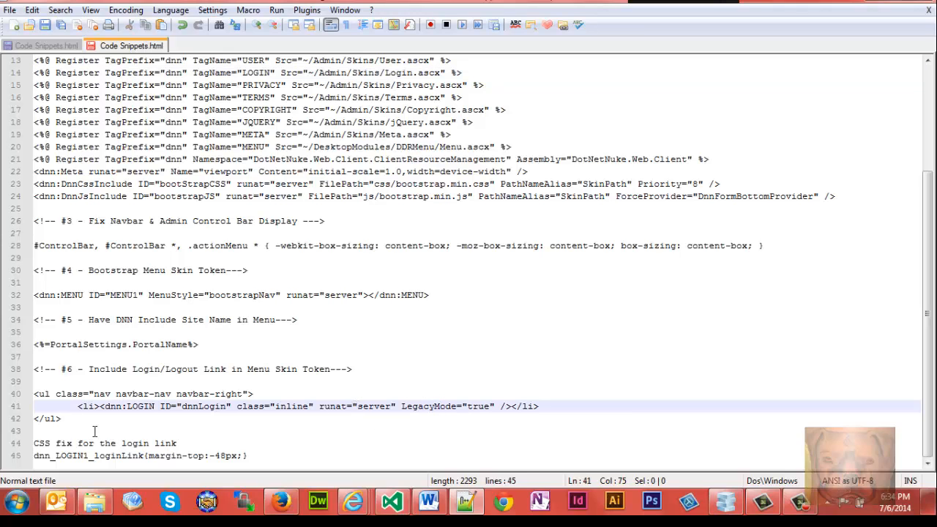
left_click_drag(61, 419, 34, 394)
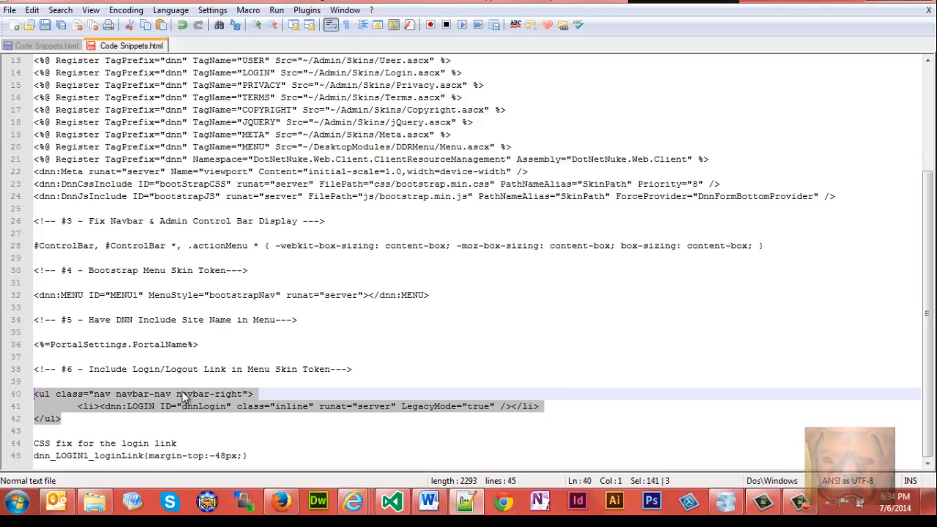
left_click(287, 417)
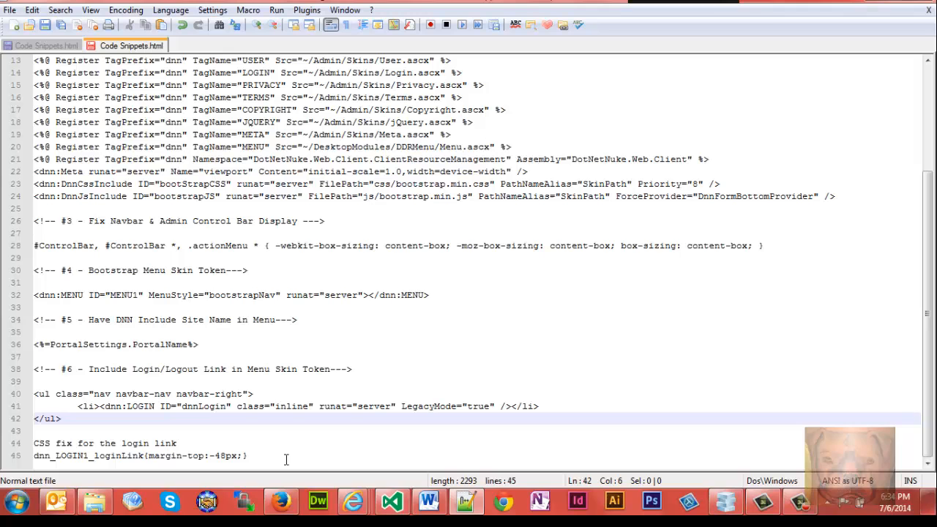
left_click(392, 503)
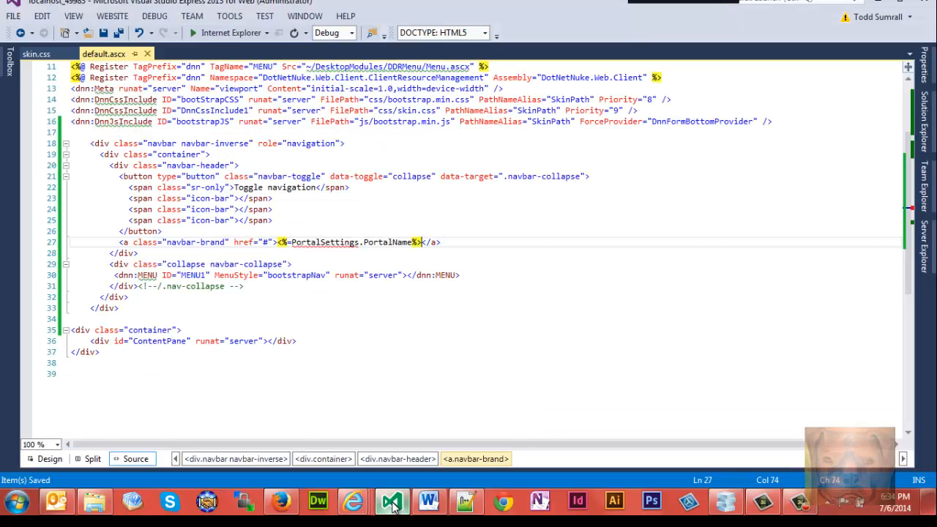
Paste the login link list on a new line after </dnn:MENU> and Tab-indent its </ul> and <li> lines
left_click(463, 276)
key("Return")
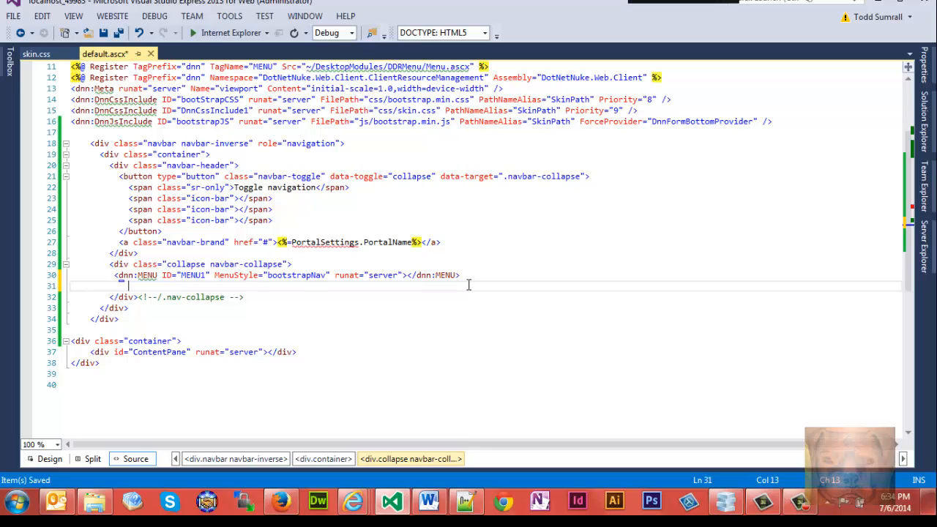
type("<")
type("ul class=\"nav navbar-nav navbar-right\">         <li><dnn:LOGIN ID=\"dnnLogin\" class=\"inline\" runat=\"server\" LegacyMode=\"true\" /></li> </ul>")
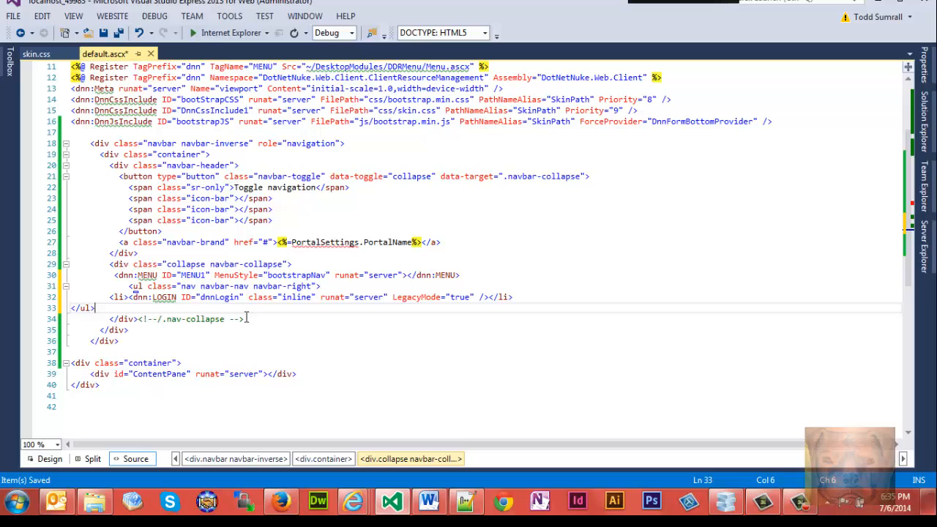
left_click(73, 308)
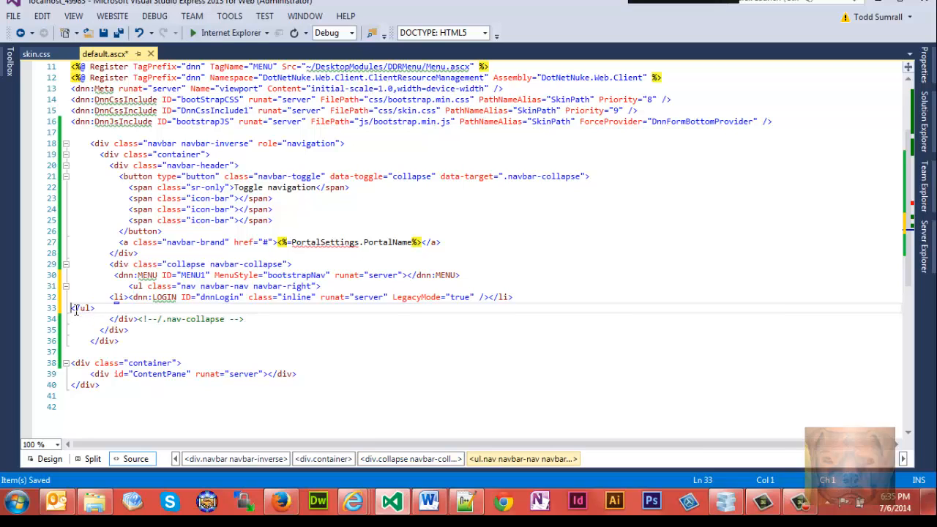
key("Tab")
key("Tab")
key("Tab")
left_click(109, 296)
key("Tab")
key("Tab")
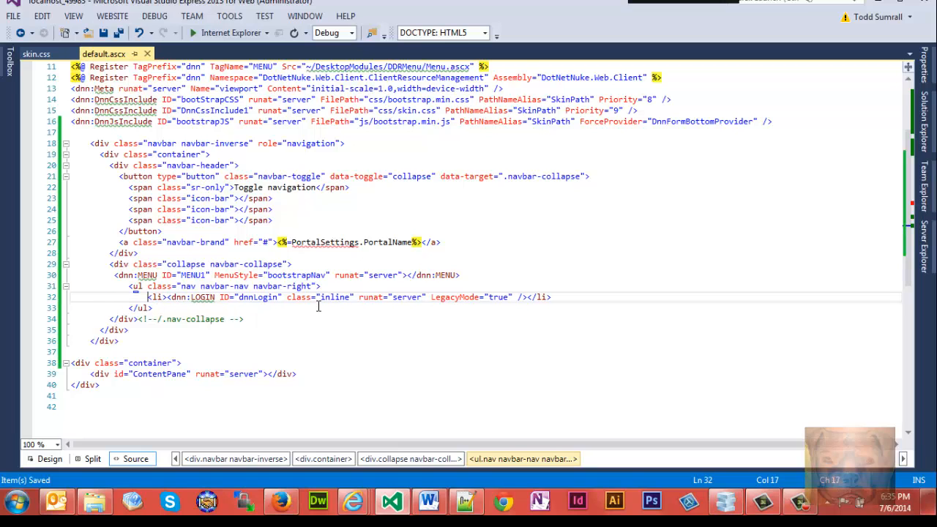
Switch to the DNN Test page in Internet Explorer
left_click(351, 503)
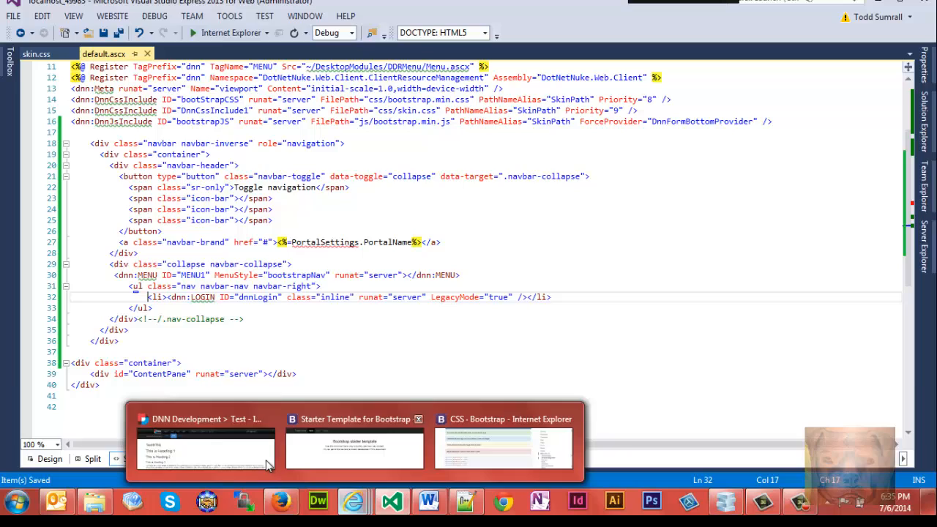
left_click(176, 439)
Refresh the Test page, log out via the new link and open the Login page
left_click(300, 31)
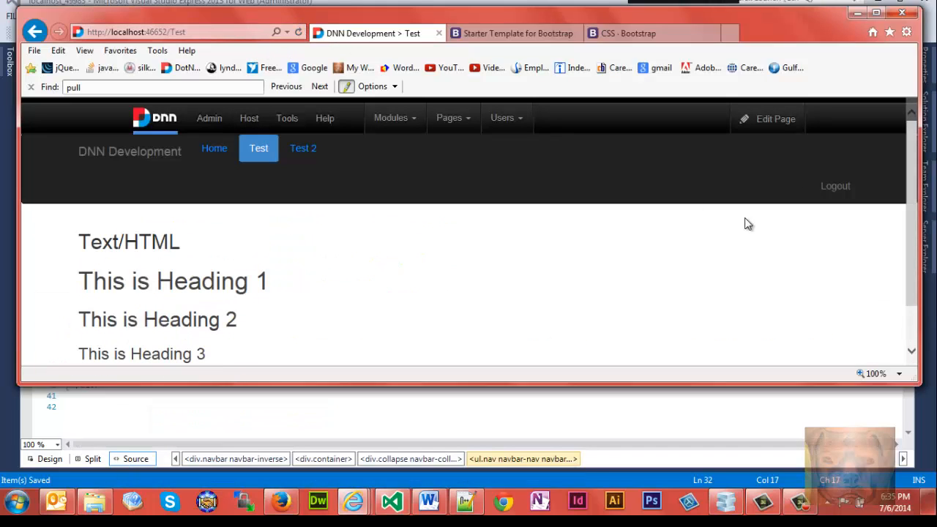
left_click(836, 186)
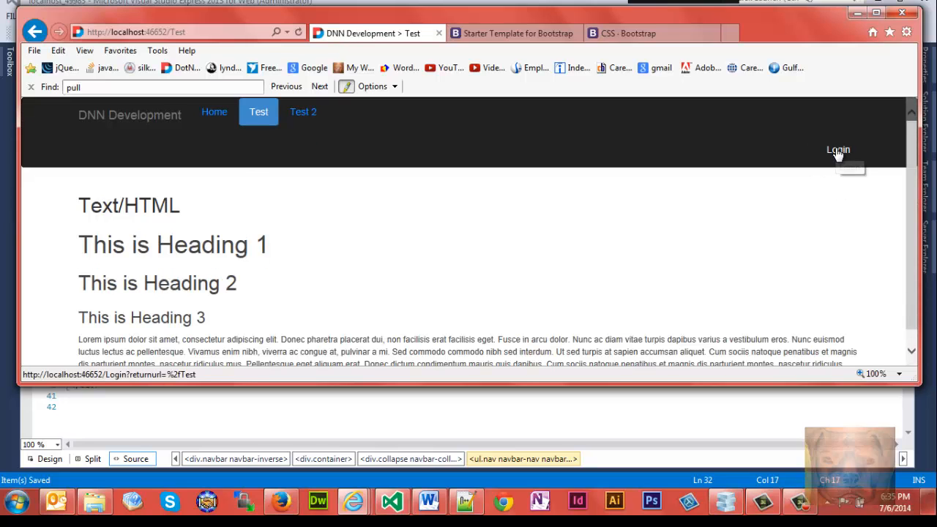
left_click(839, 150)
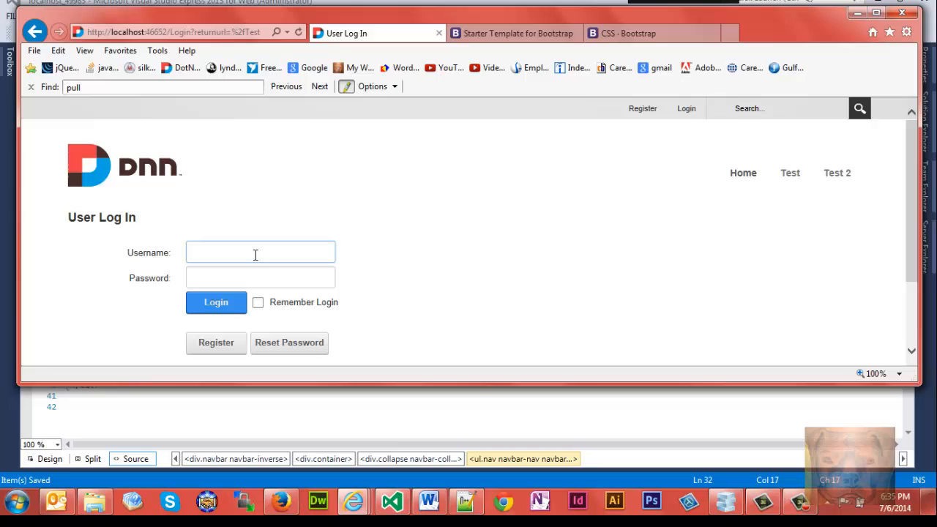
type("host")
Log back in as host, dismiss the password and welcome prompts, and maximize the browser
left_click(251, 276)
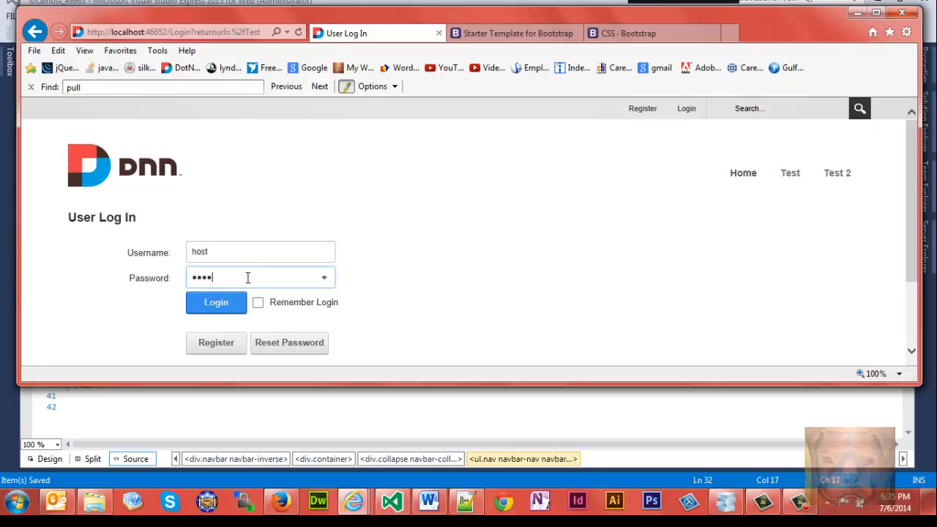
type("•••")
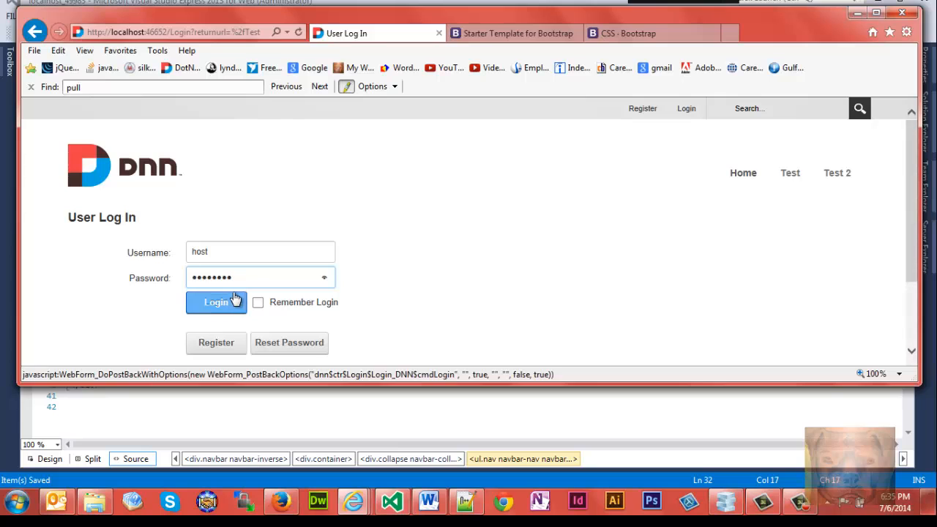
left_click(216, 302)
left_click(789, 366)
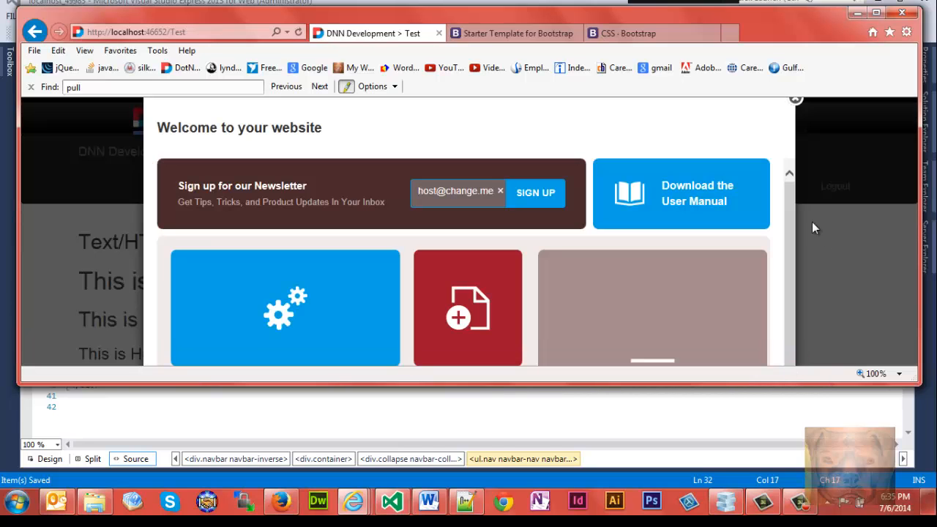
left_click(796, 104)
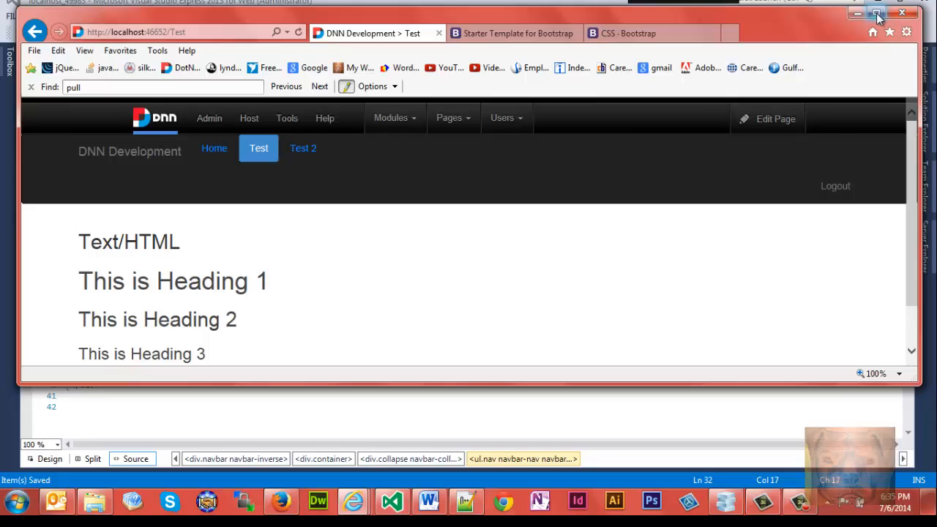
left_click(876, 13)
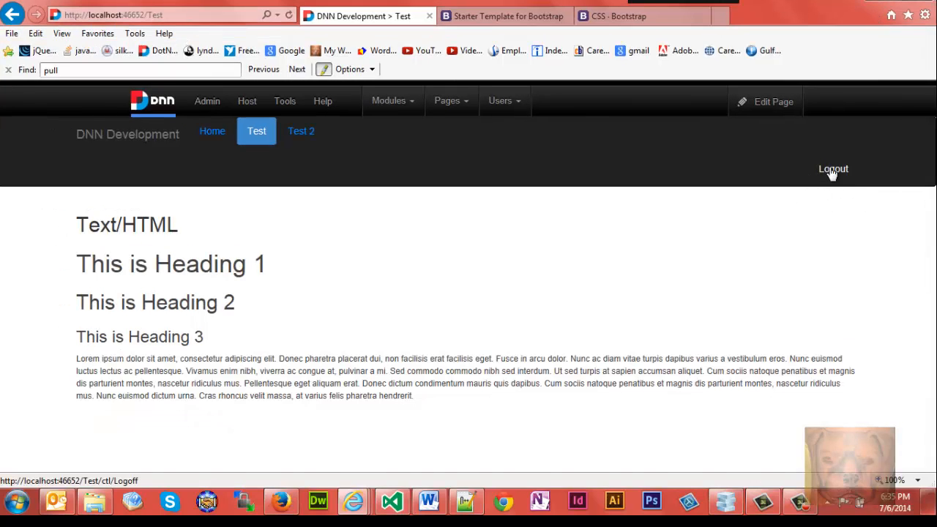
Reload the Test page in Firefox and inspect the Login link with Firebug to select its dnn_dnnLogin_loginLink id
left_click(276, 503)
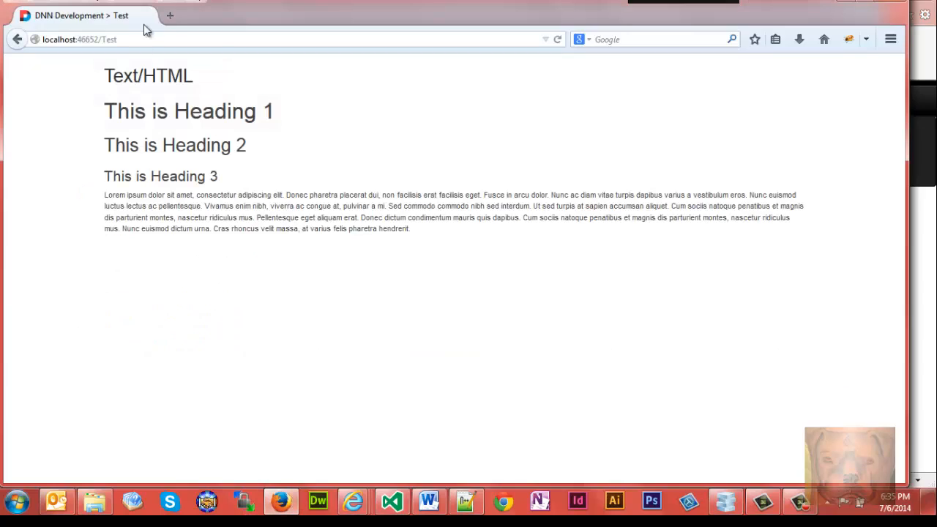
left_click(558, 39)
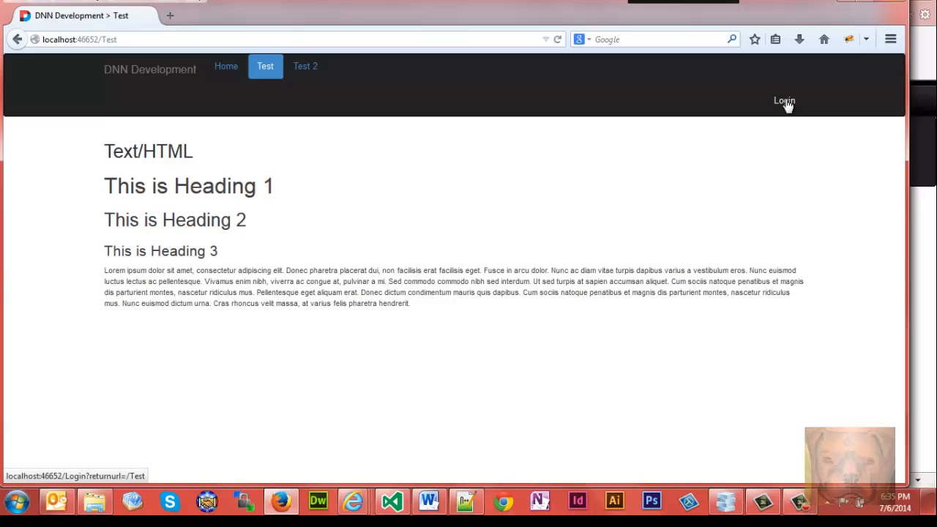
right_click(785, 100)
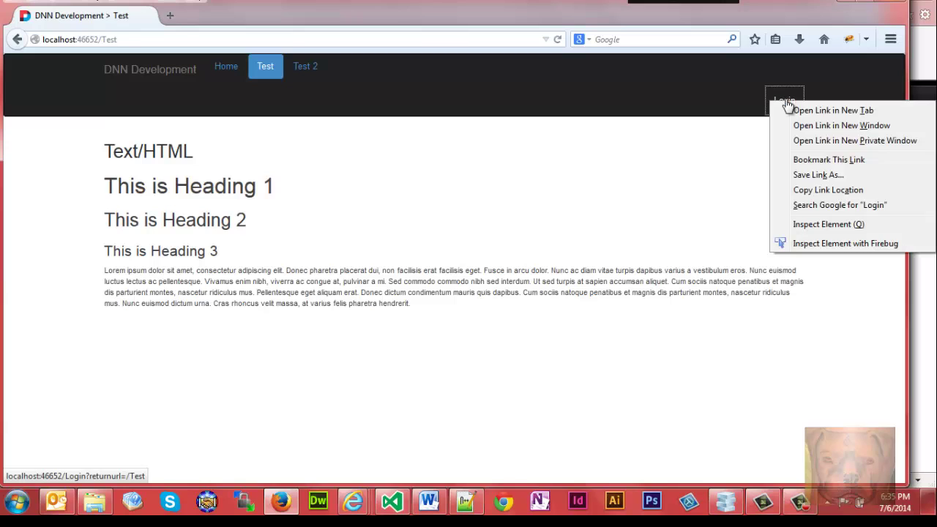
left_click(817, 249)
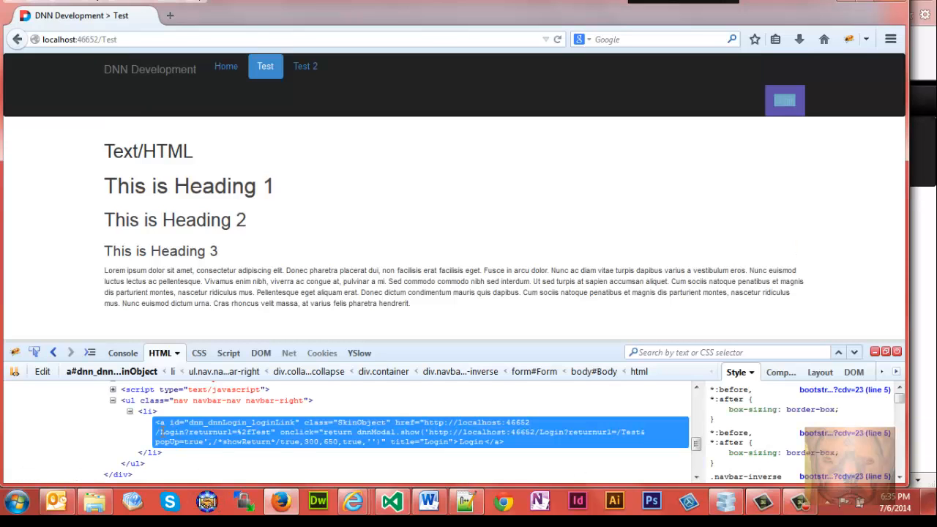
left_click(233, 425)
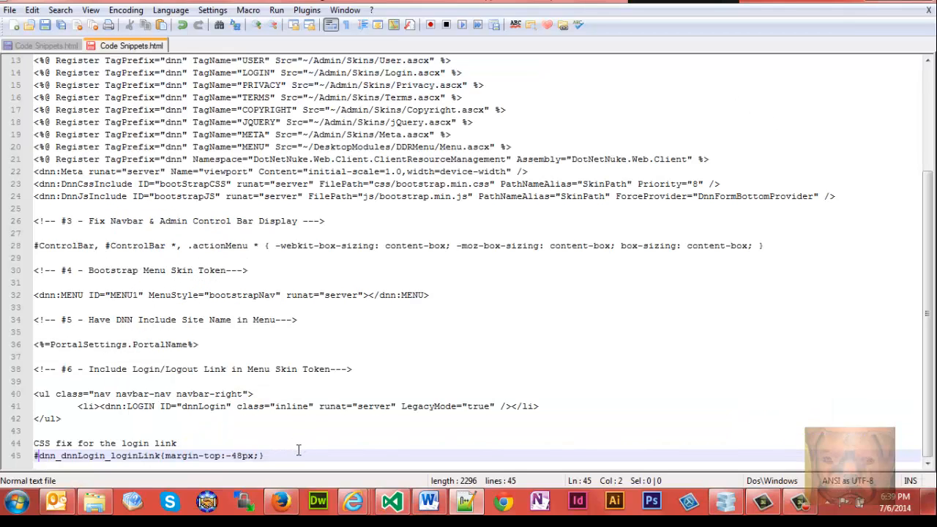
Save the snippets file and select the #dnn_dnnLogin_loginLink{margin-top:-48px;} line
key("ctrl+s")
left_click_drag(265, 456, 28, 457)
key("ctrl+c")
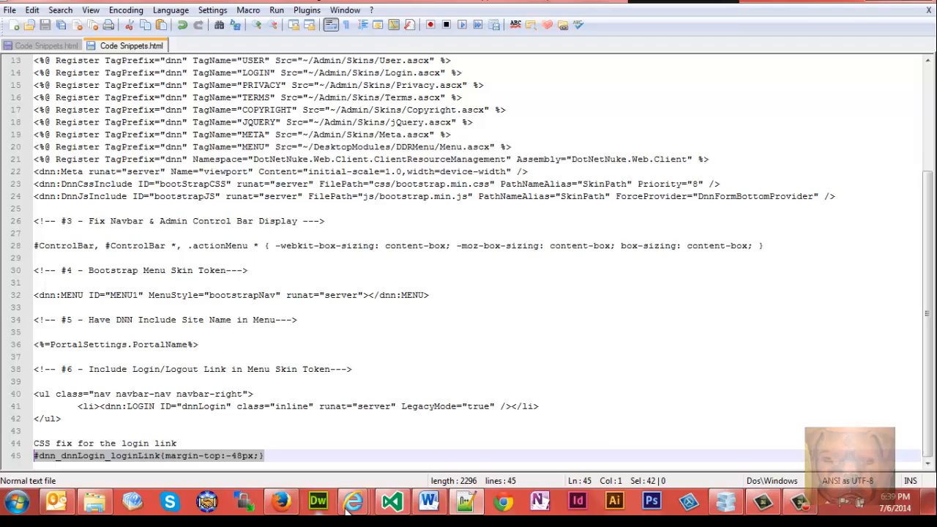
Add the login link margin-top:-48px rule to skin.css and save it
left_click(391, 501)
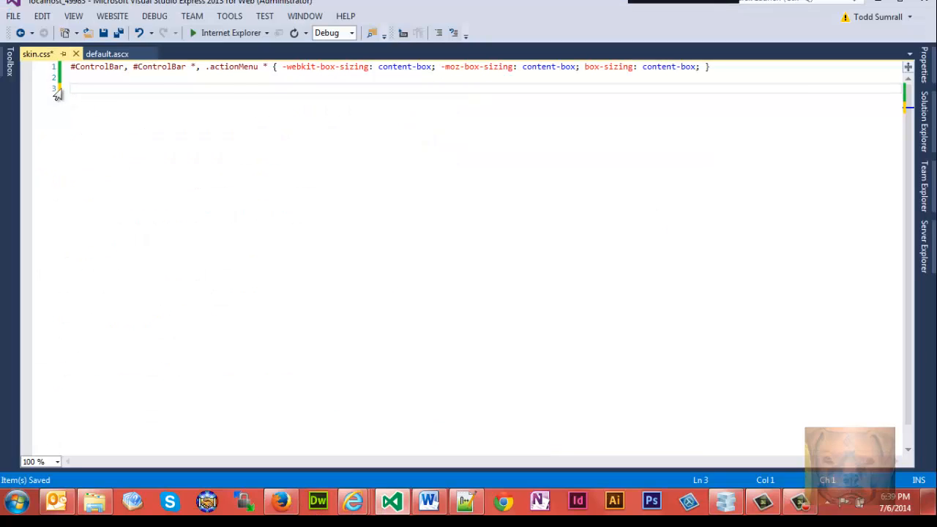
key("ctrl+v")
key("ctrl+s")
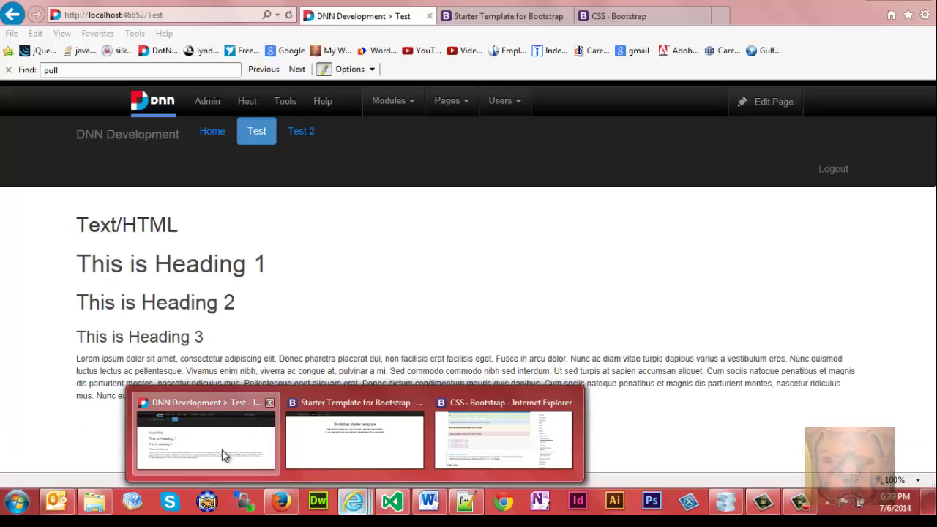
Reload the DNN page and check the navbar at narrow and full browser widths
left_click(206, 440)
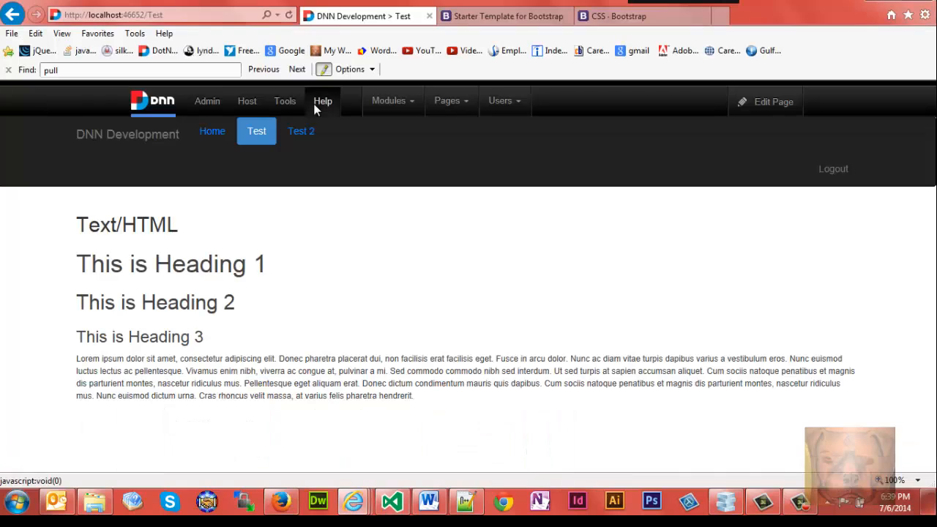
left_click(289, 16)
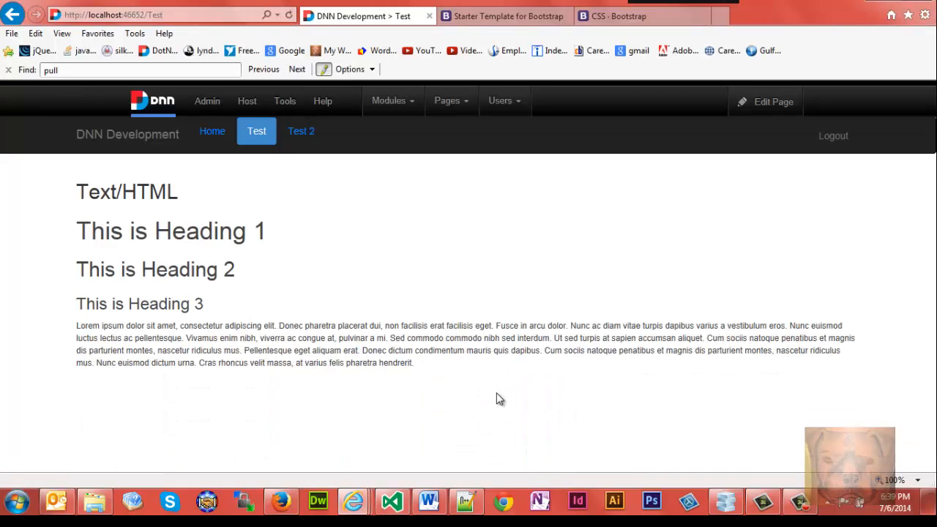
double_click(901, 6)
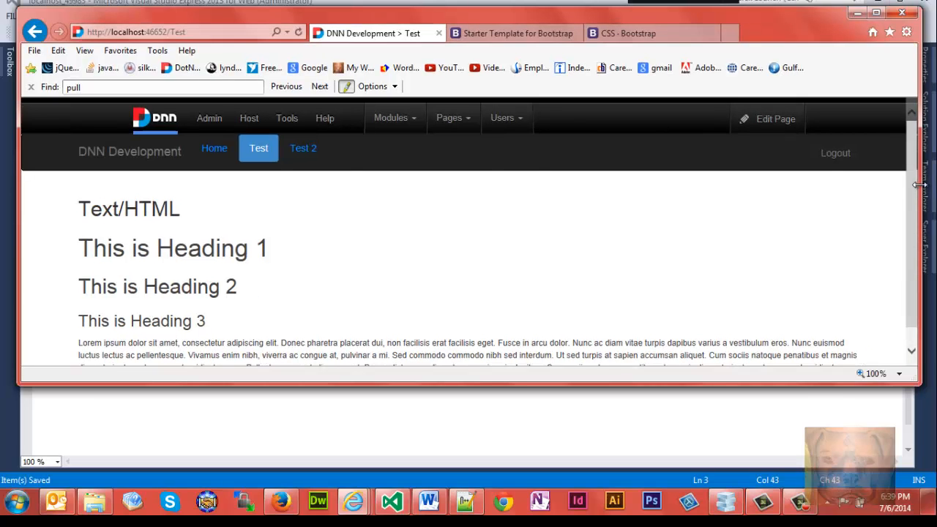
left_click_drag(921, 192, 530, 237)
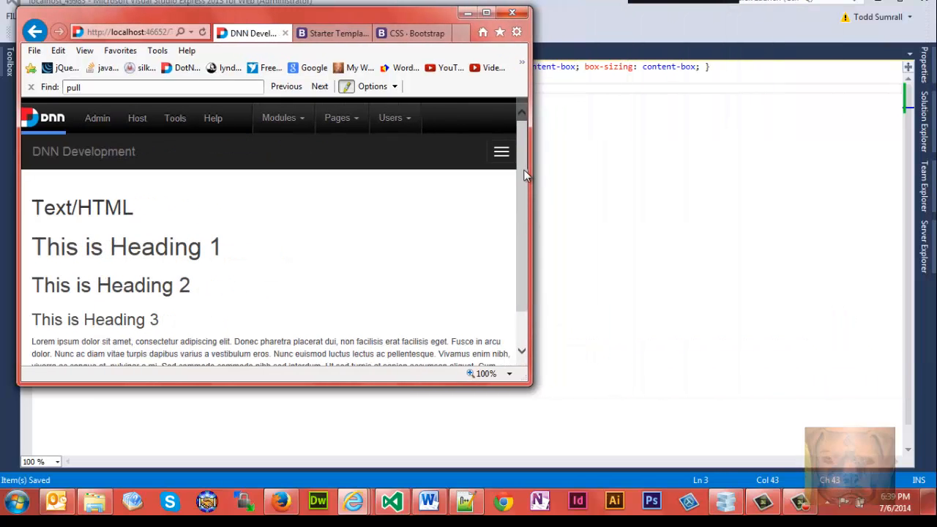
left_click(503, 154)
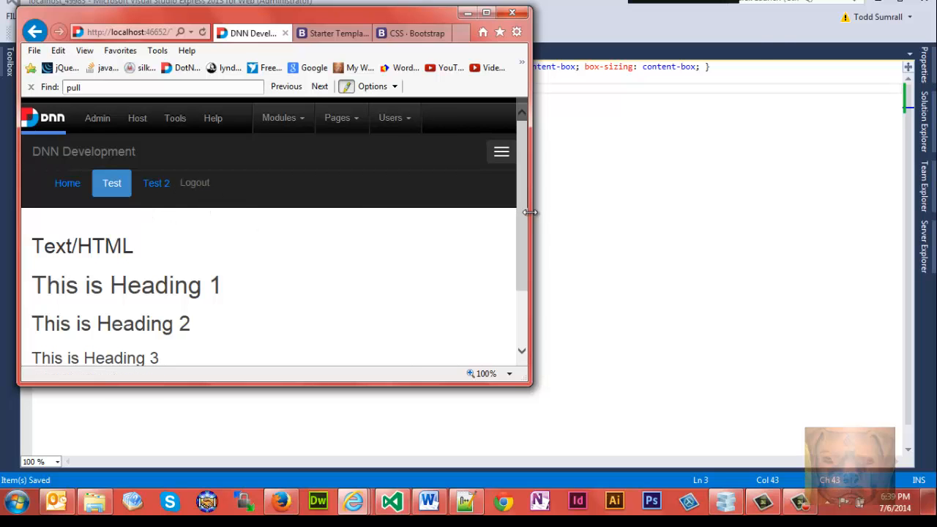
left_click_drag(530, 210, 777, 204)
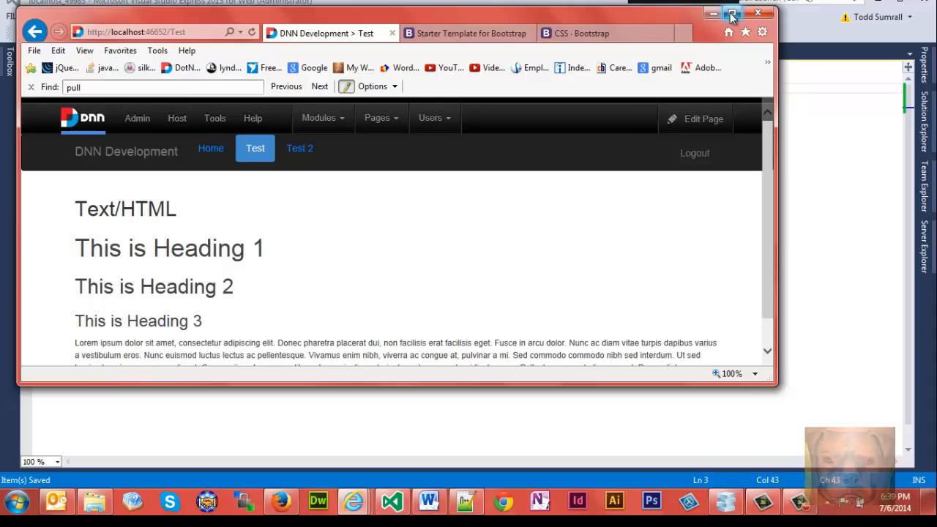
left_click(733, 12)
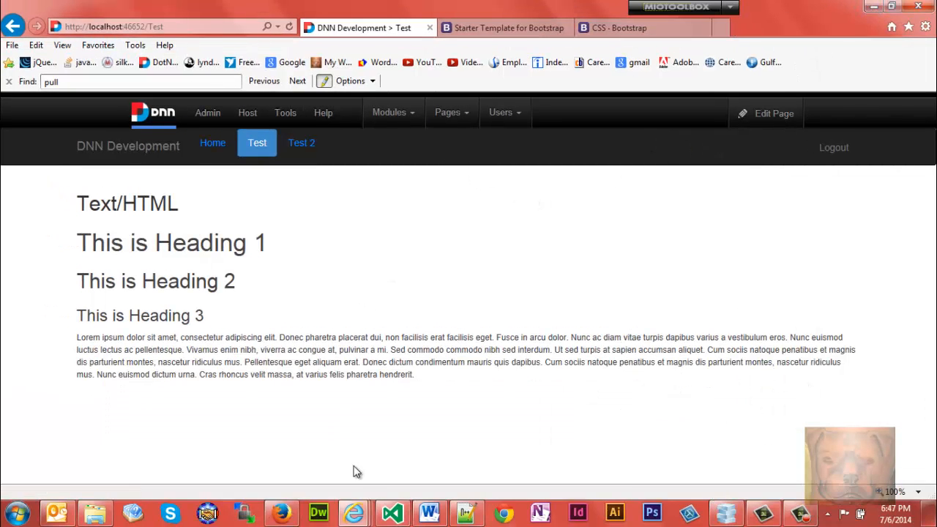
Copy the exact BootstrapMenu folder name from the NewDNNSkin folder without renaming it
left_click(392, 513)
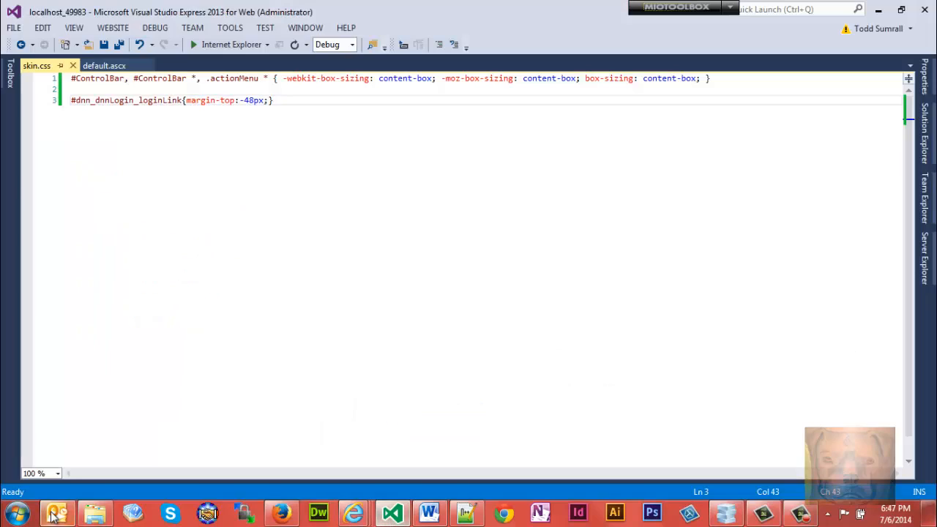
left_click(95, 513)
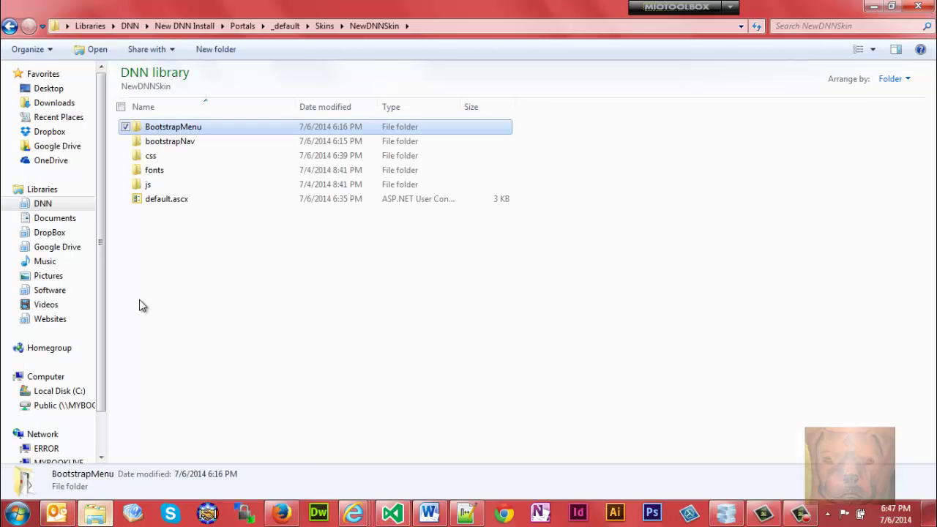
left_click(171, 131)
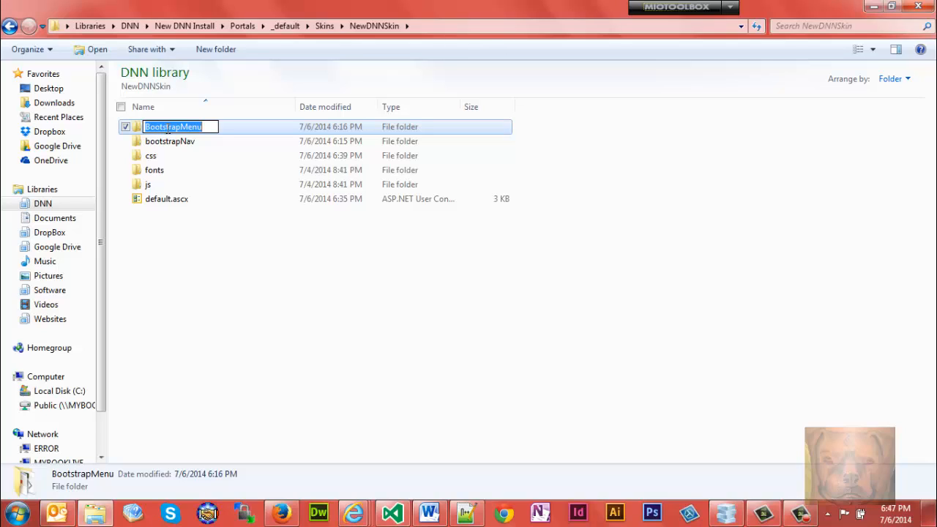
left_click(316, 292)
Return to Visual Studio and bring up the default.ascx markup
left_click(393, 513)
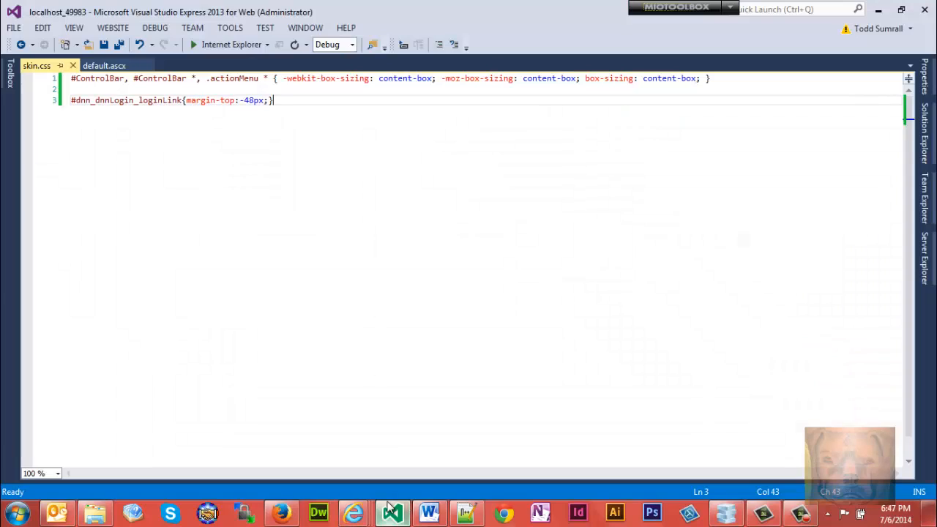
left_click(104, 65)
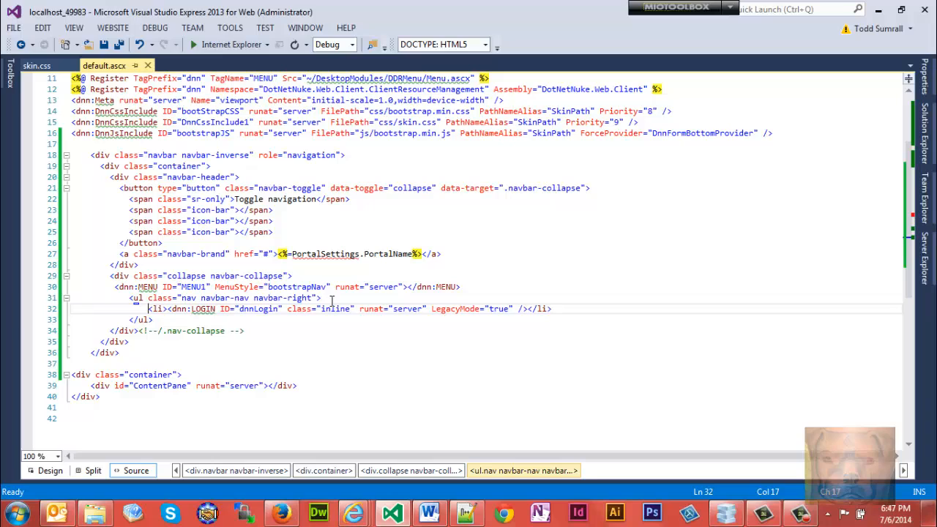
Change the dnn:MENU MenuStyle from bootstrapNav to BootstrapMenu and save default.ascx
left_click_drag(328, 286, 268, 286)
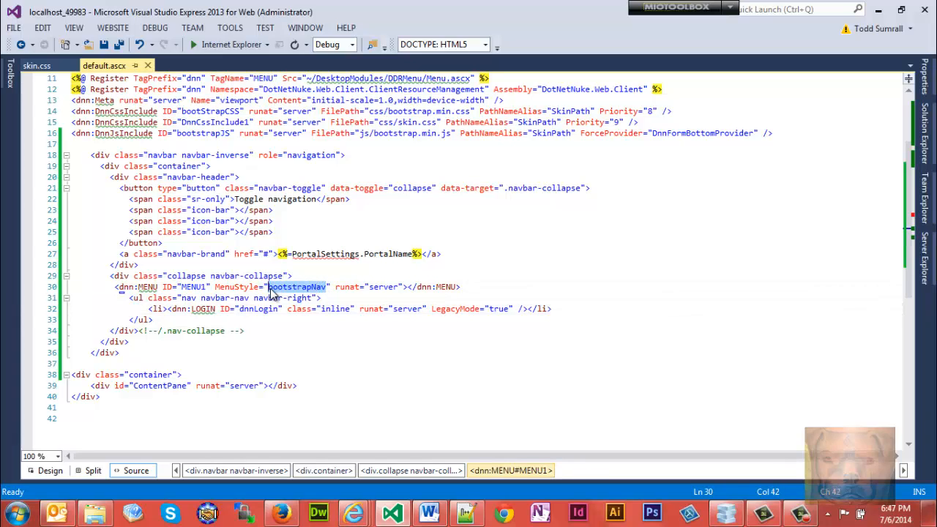
type("BootstrapMenu")
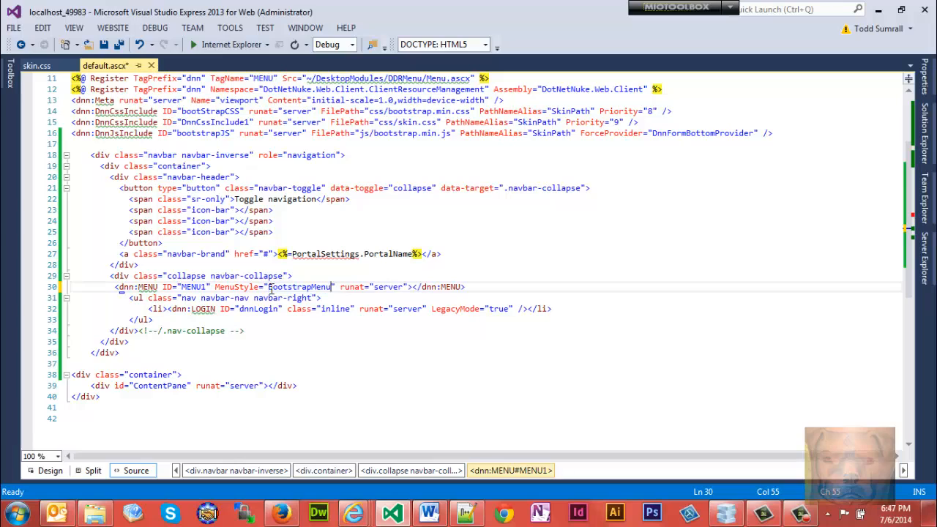
key("ctrl+s")
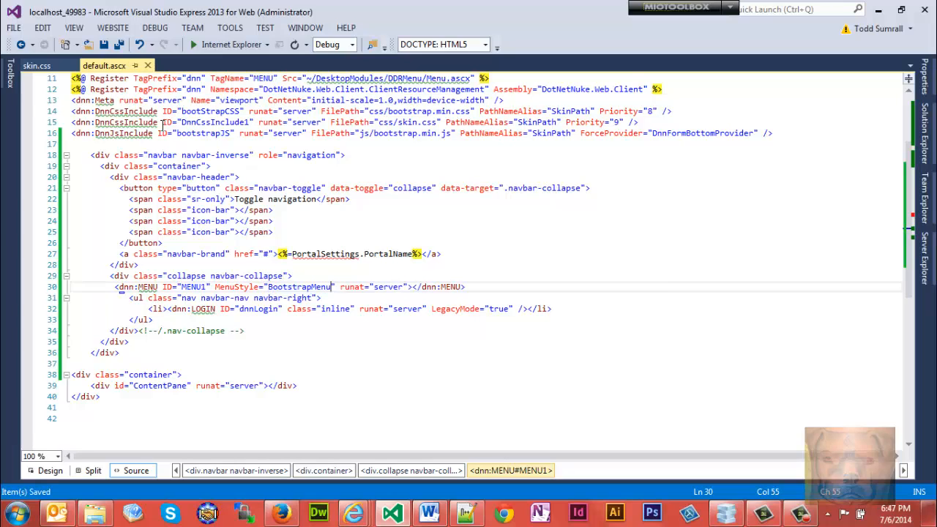
Delete the login link margin rule from skin.css and save the stylesheet
left_click(36, 65)
left_click_drag(293, 101, 71, 100)
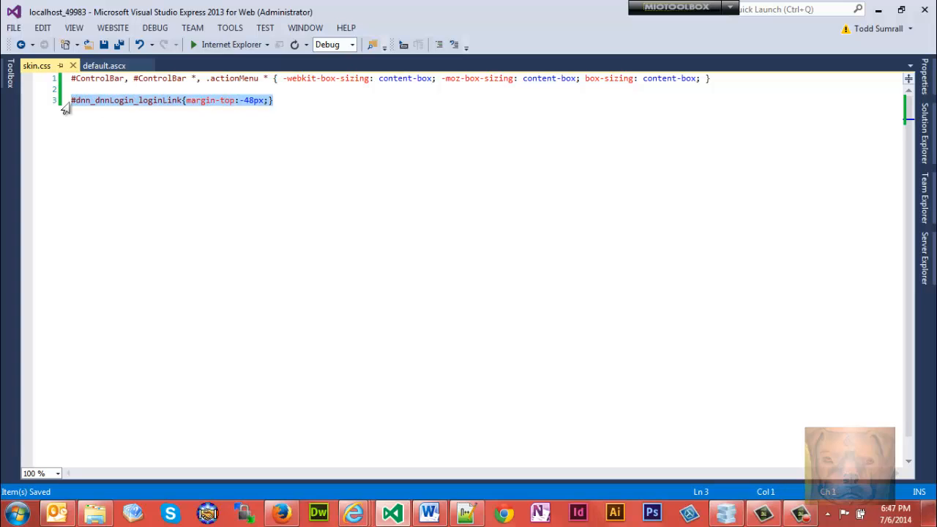
key("Delete")
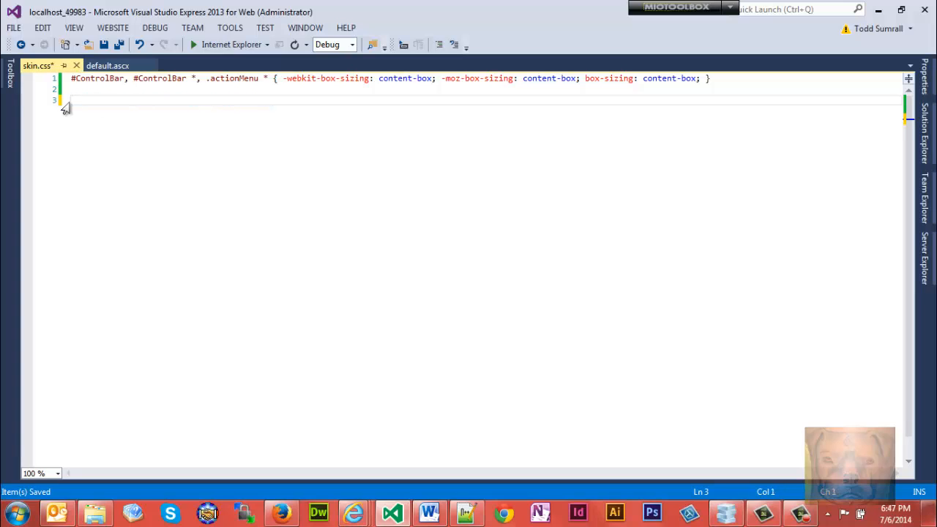
key("BackSpace")
key("ctrl+s")
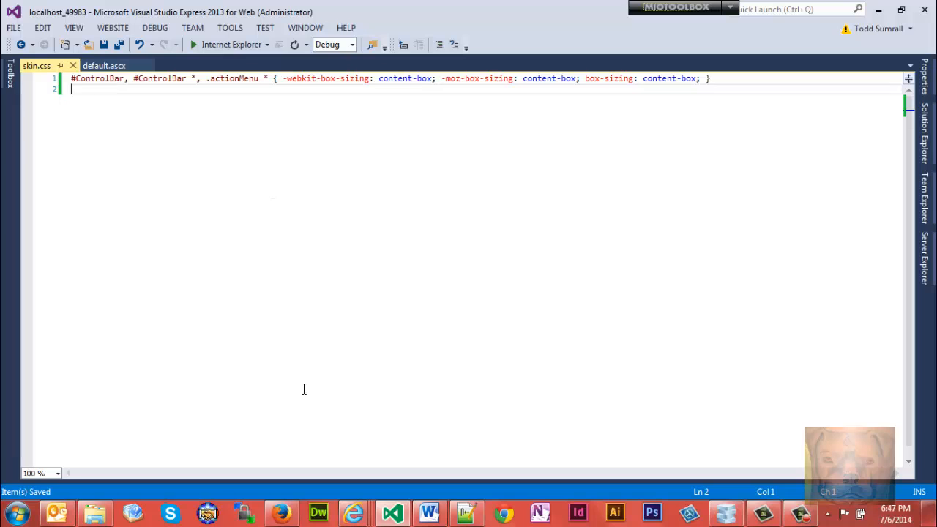
left_click(354, 515)
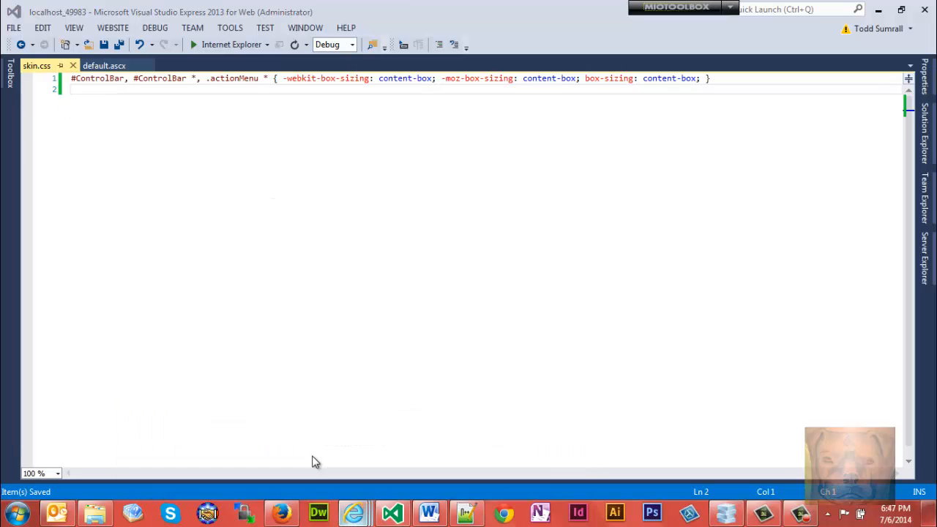
left_click(315, 439)
Reload the DNN Development Test page to preview the BootstrapMenu style
left_click(363, 28)
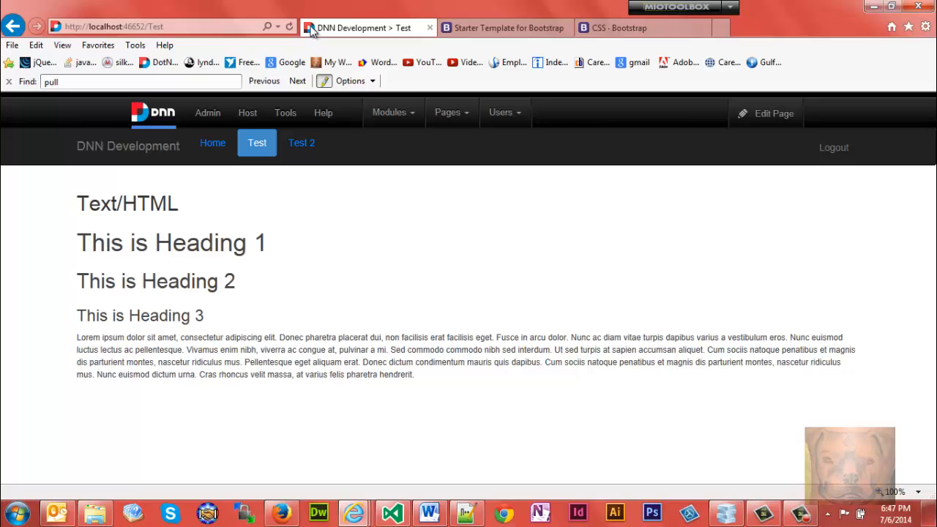
left_click(291, 28)
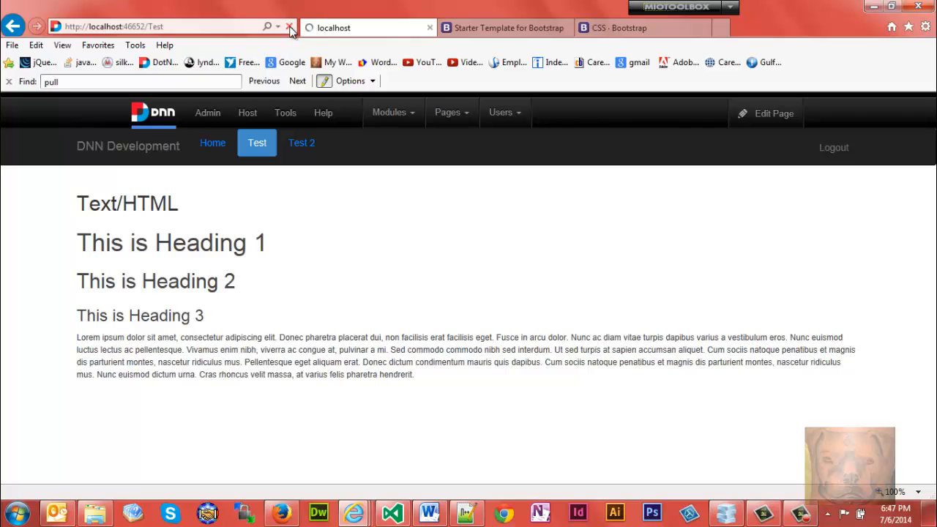